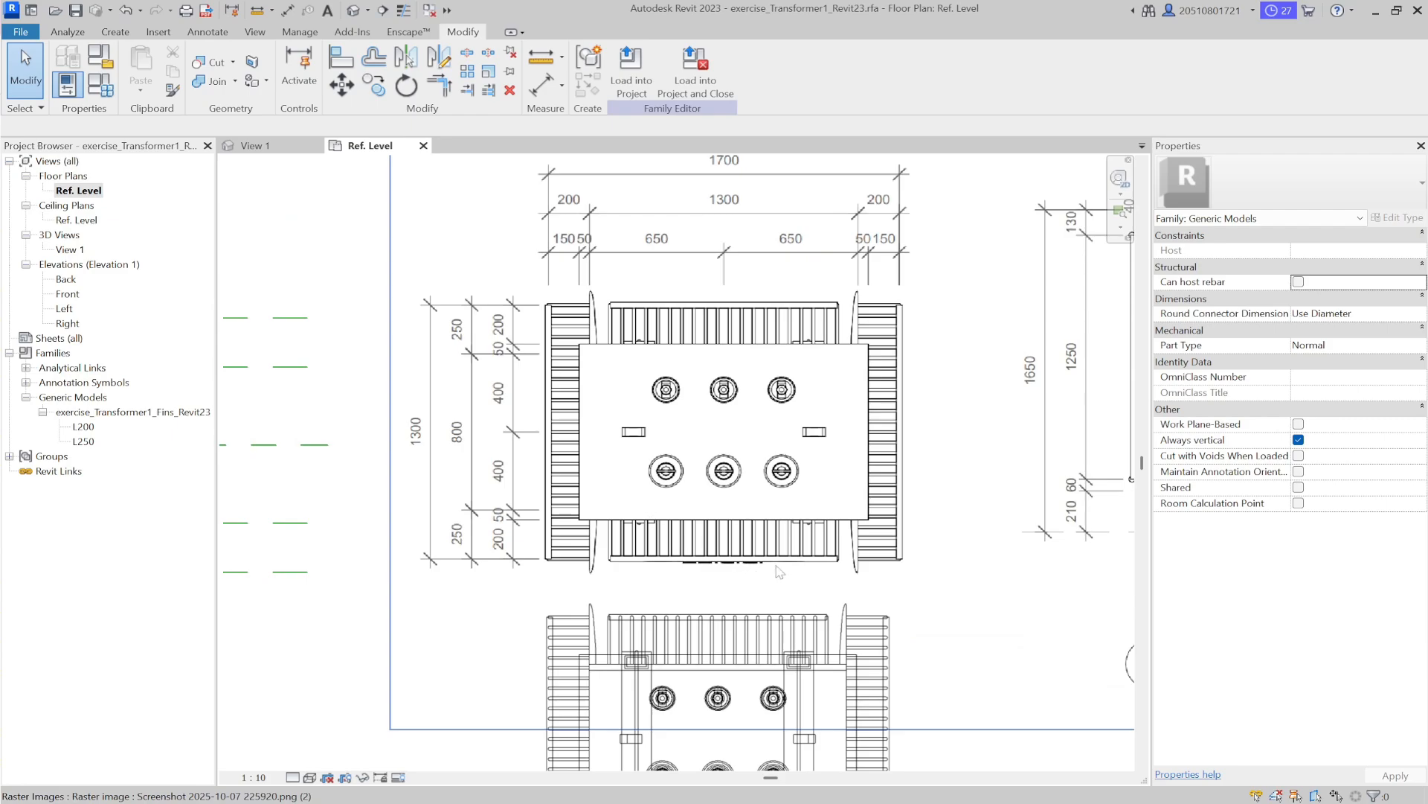
Start an extrusion on the plan and sketch a rectangle offset 50 mm outside the corners of the tank outline
middle_click_drag(779, 572, 744, 443)
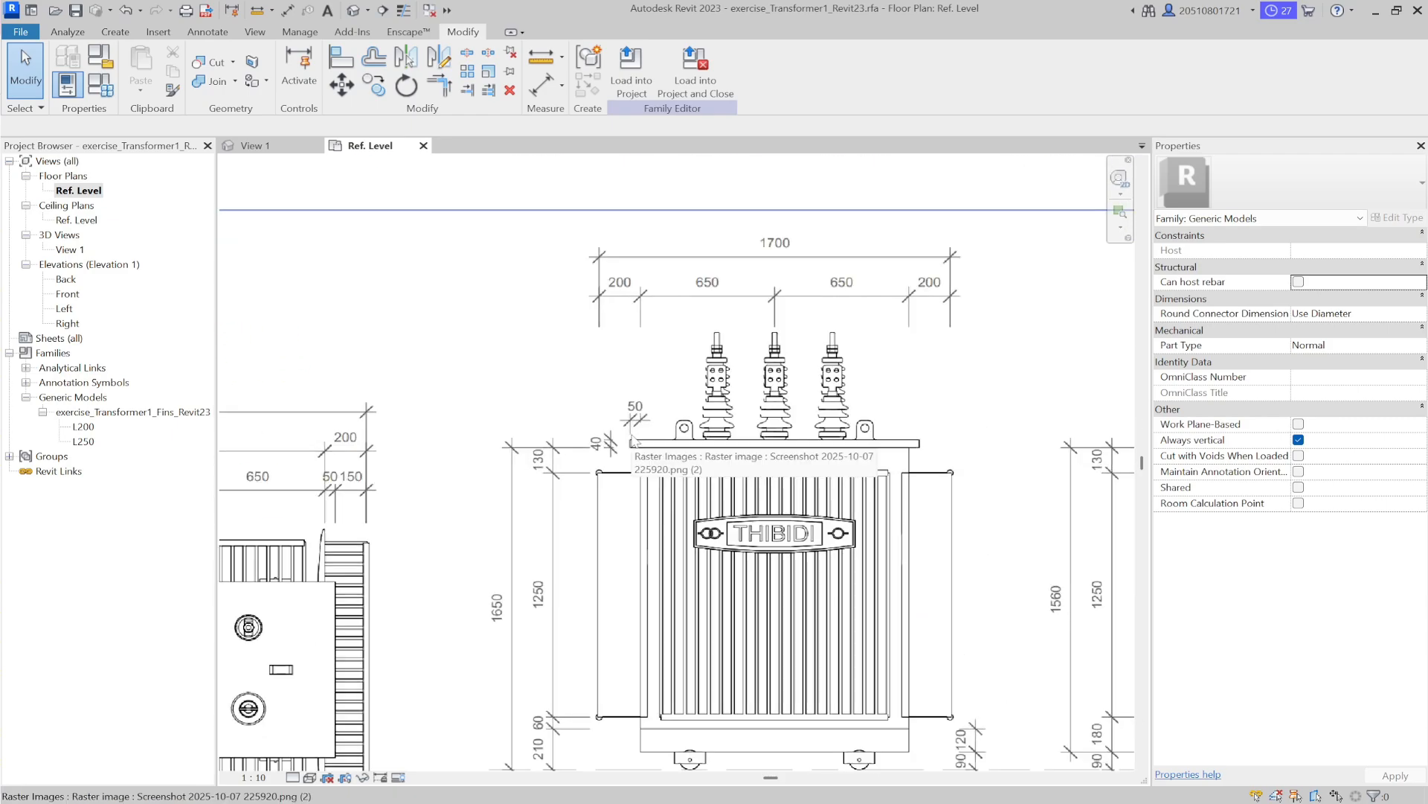
scroll(630, 434, "up", 2)
scroll(685, 465, "down", 5)
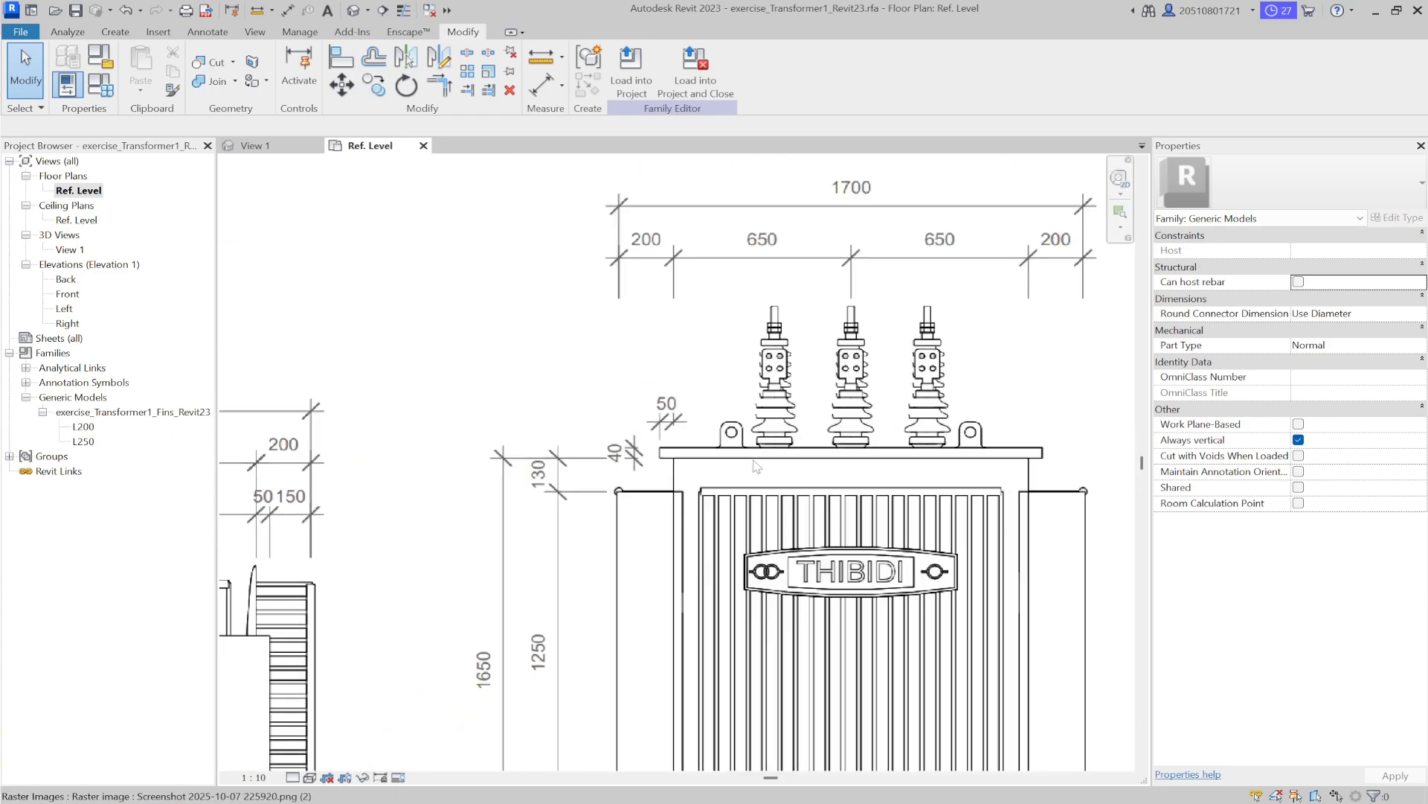
middle_click_drag(686, 464, 876, 511)
scroll(641, 409, "up", 5)
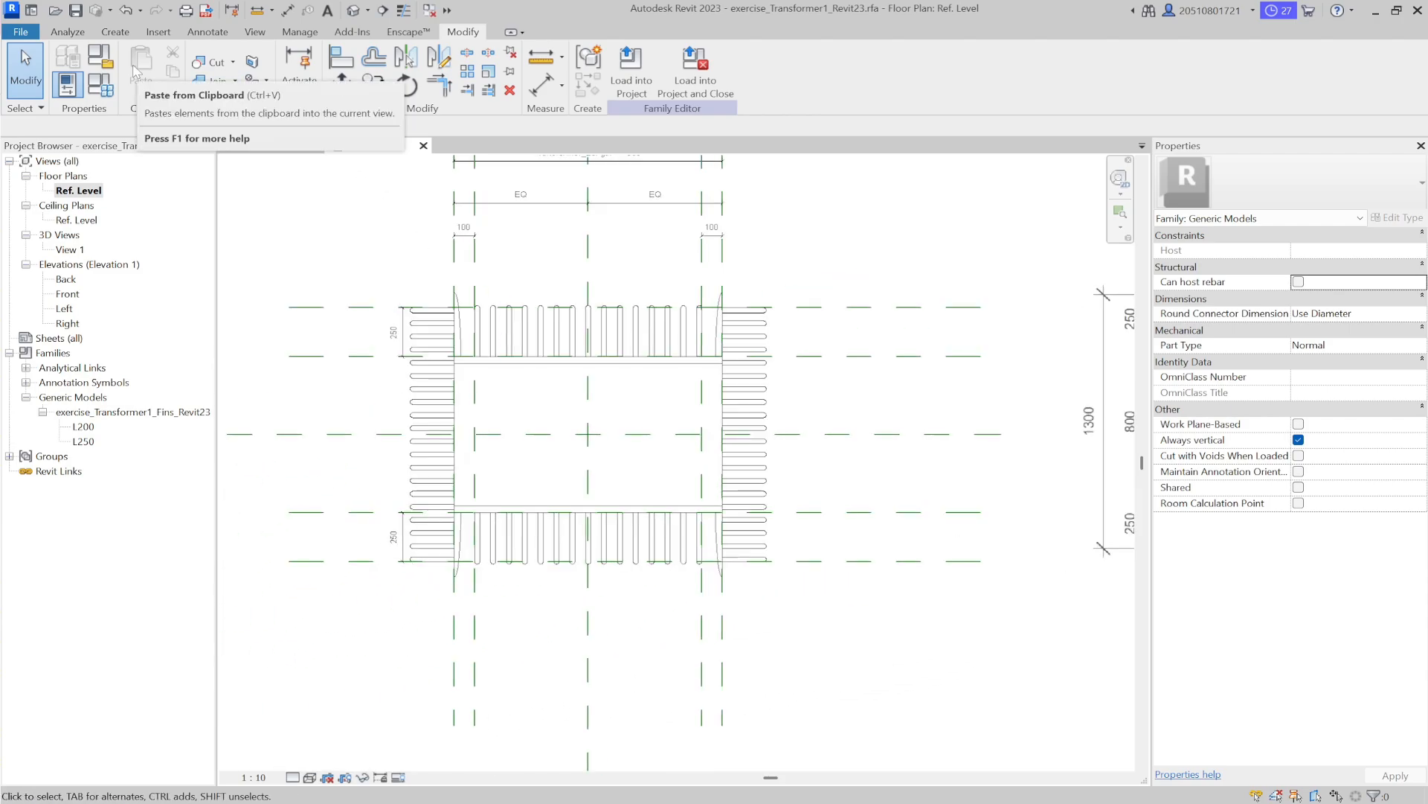
left_click(115, 31)
left_click(135, 71)
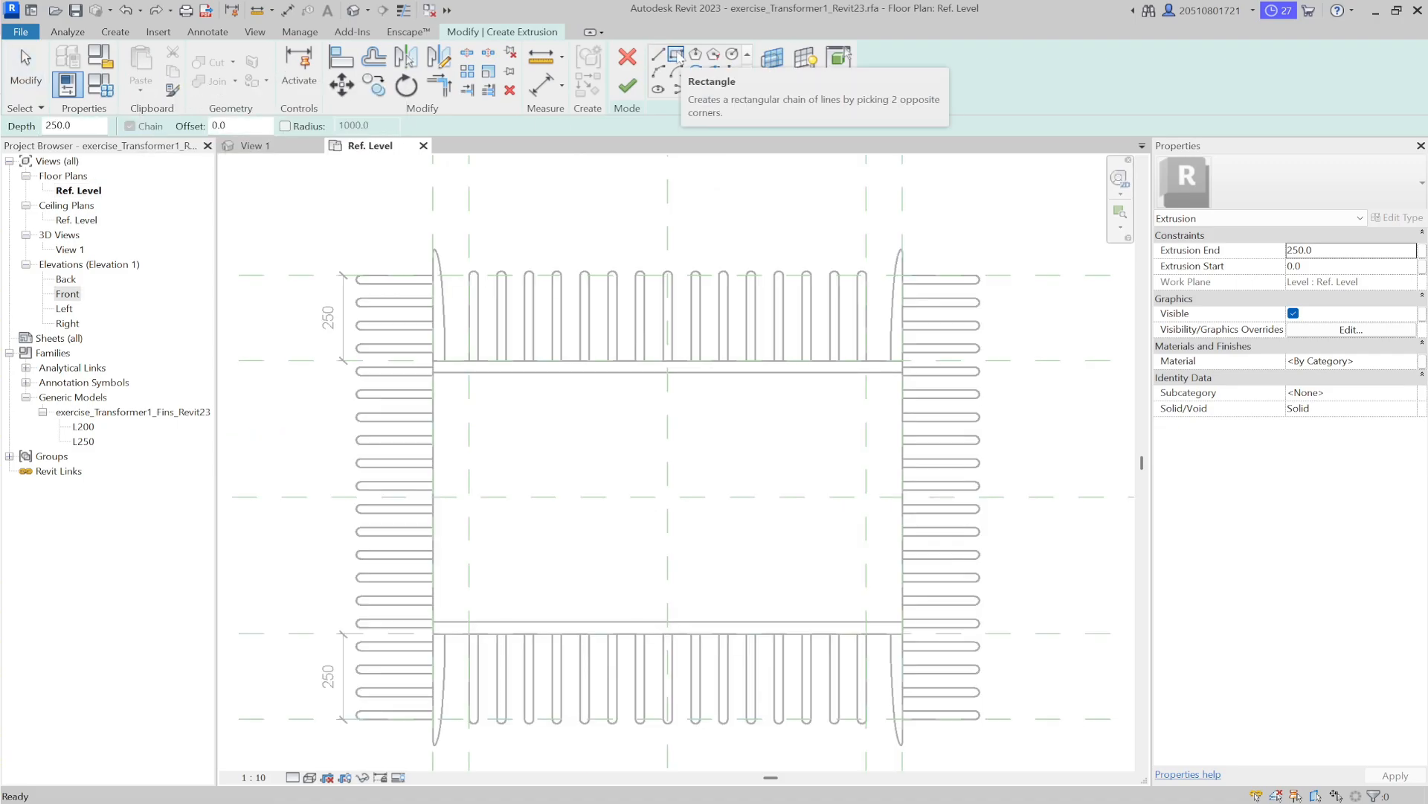
left_click(676, 55)
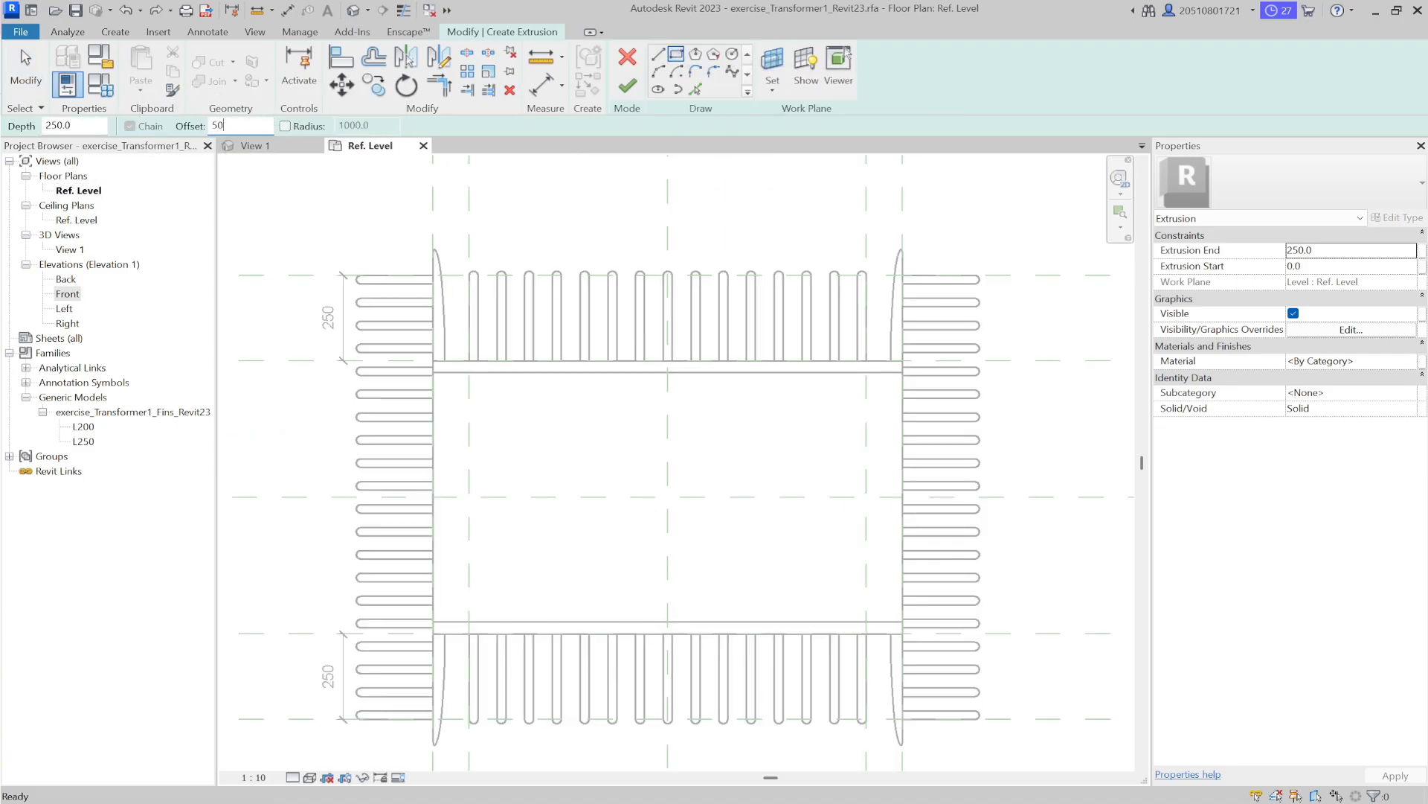
left_click(434, 361)
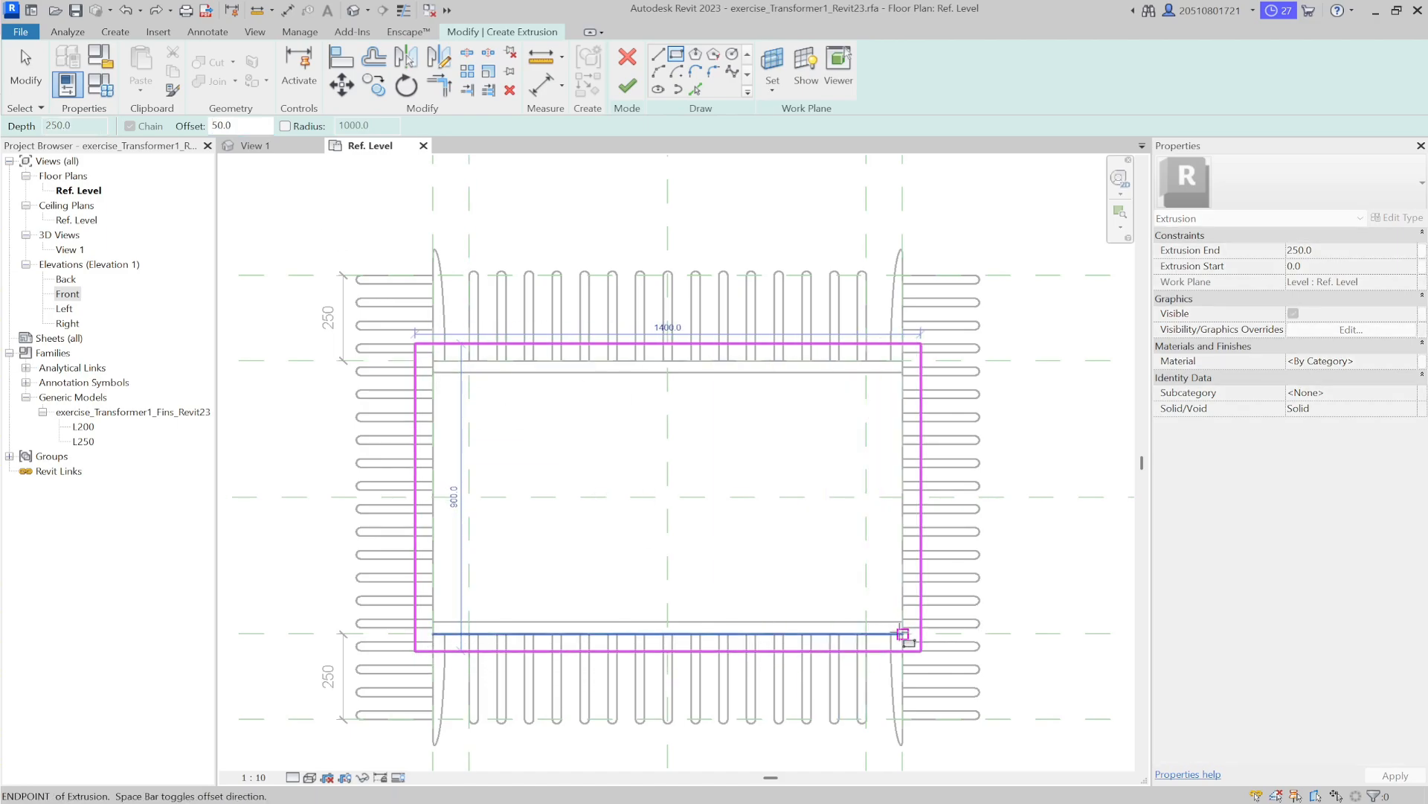
left_click(901, 631)
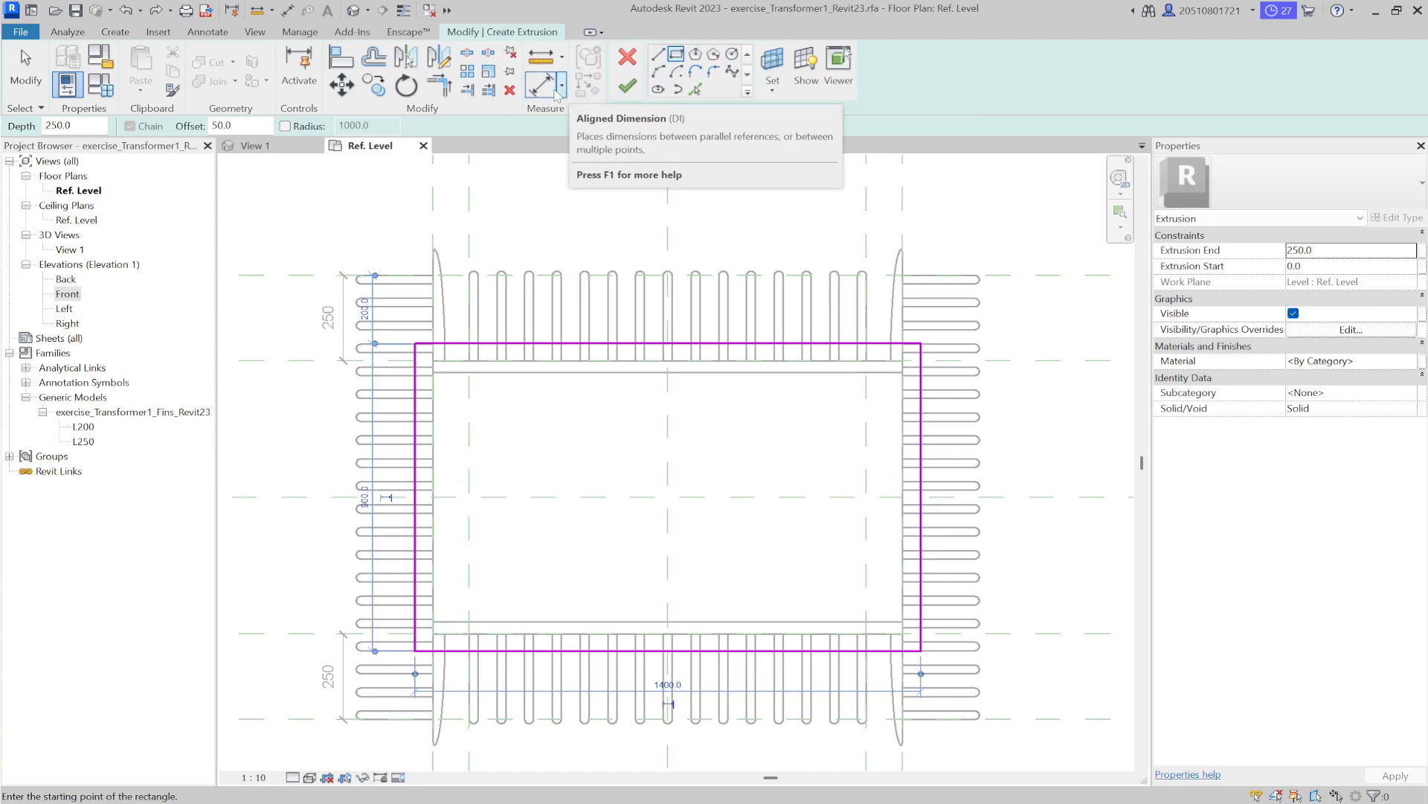
Dimension the sketch's upper edge to the adjacent tank reference plane and lock the 50 mm offset
left_click(541, 84)
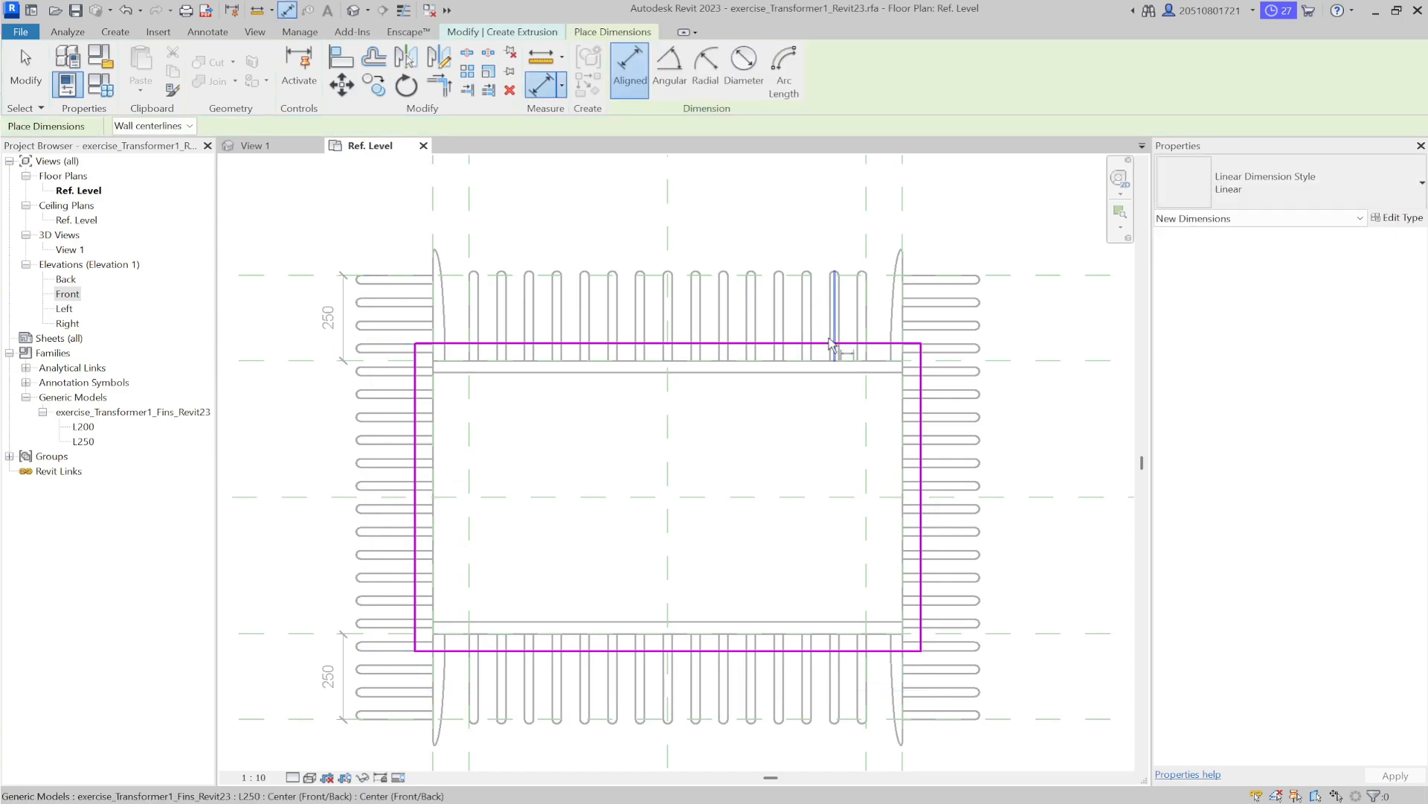
left_click(876, 344)
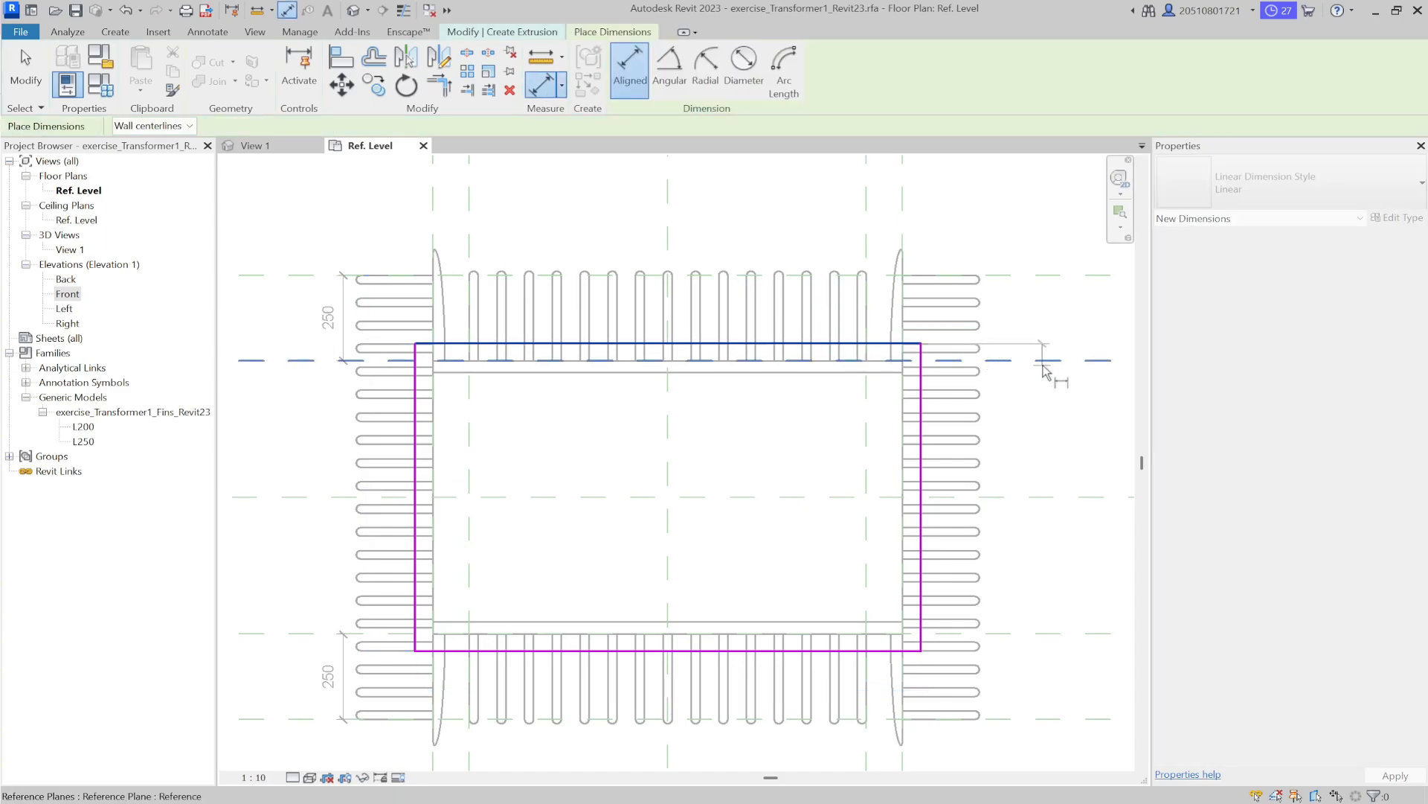
left_click(1014, 361)
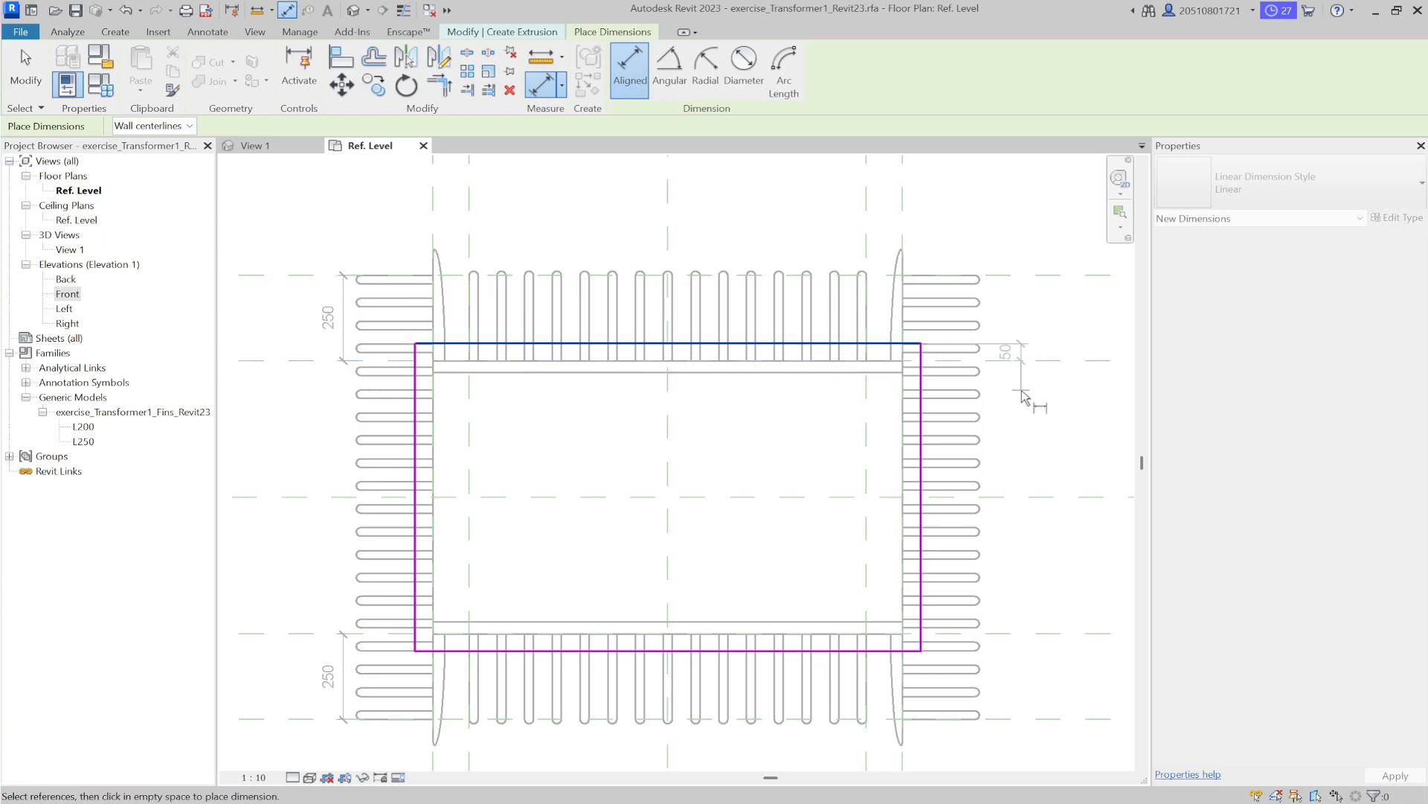
left_click(1022, 394)
scroll(967, 350, "down", 2)
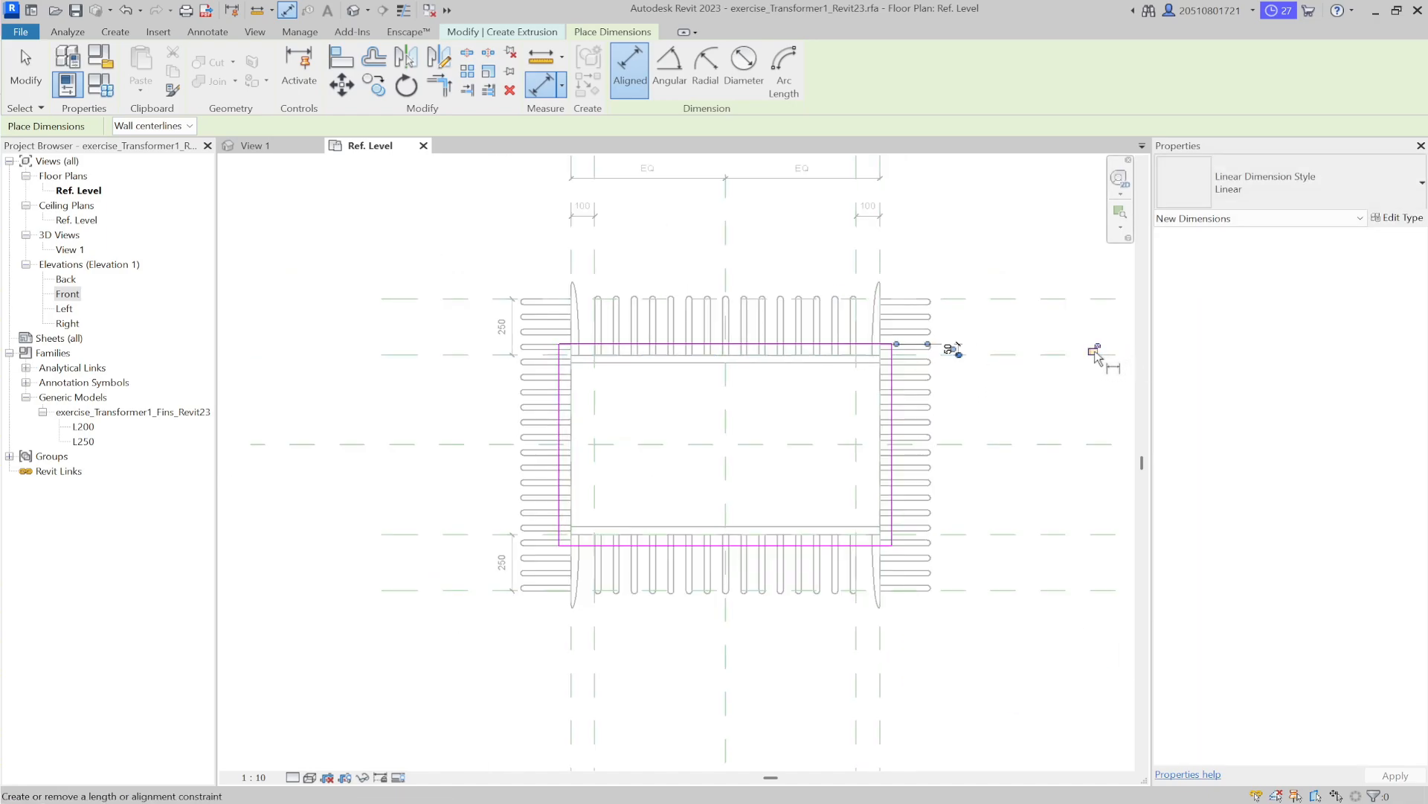
Dimension the sketch's lower edge to the adjacent tank reference plane and lock the 50 mm offset
middle_click_drag(989, 449, 741, 432)
scroll(726, 465, "up", 3)
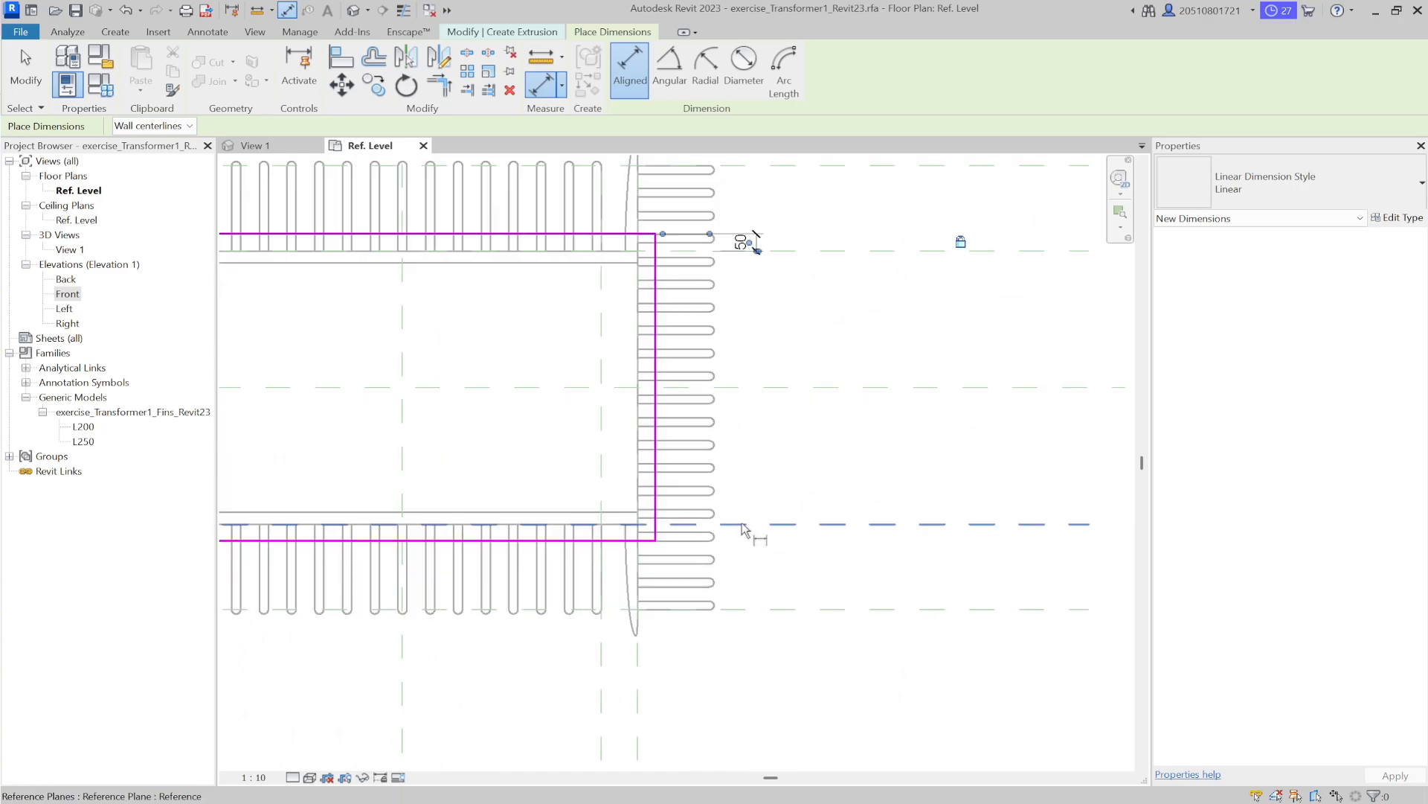
left_click(757, 554)
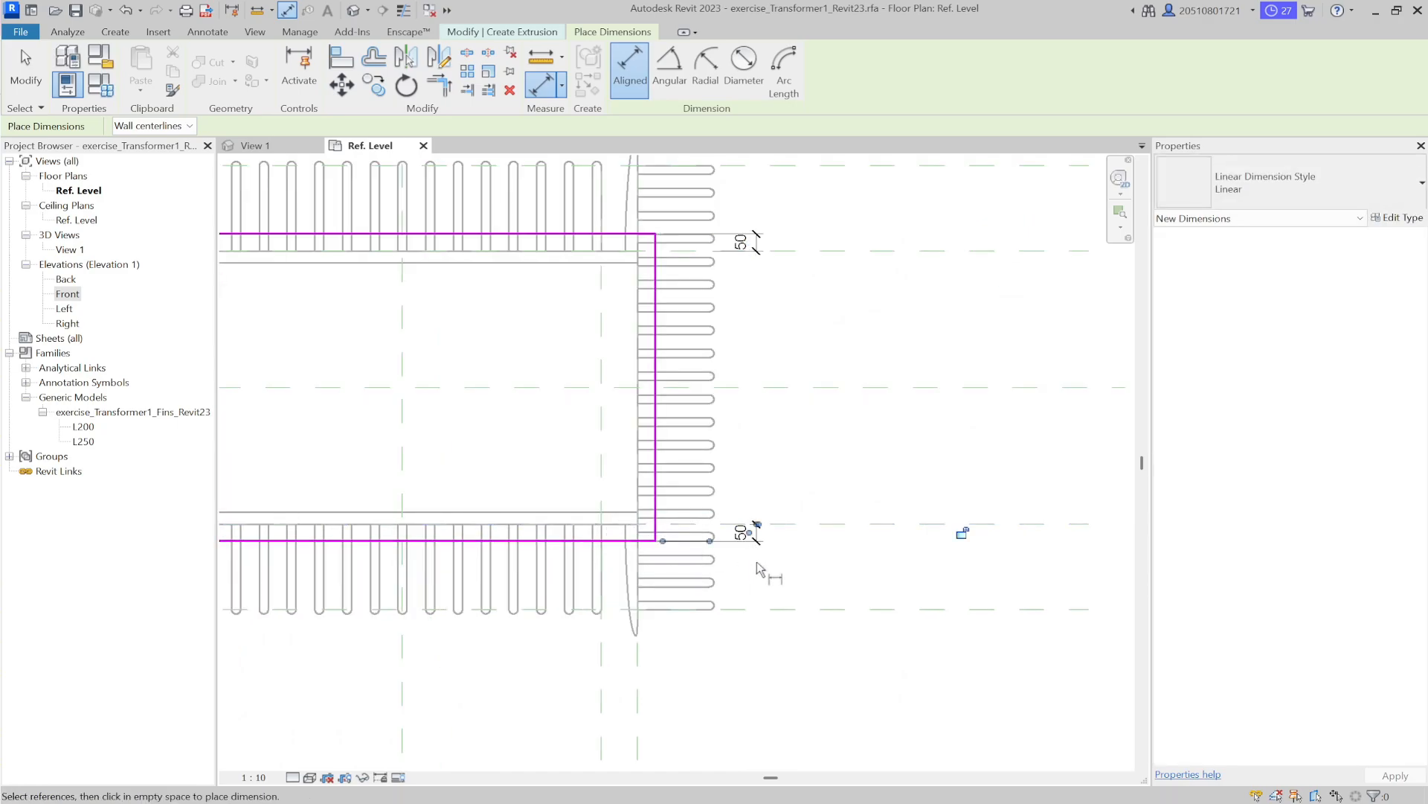
left_click(958, 535)
scroll(890, 549, "down", 1)
scroll(889, 551, "down", 1)
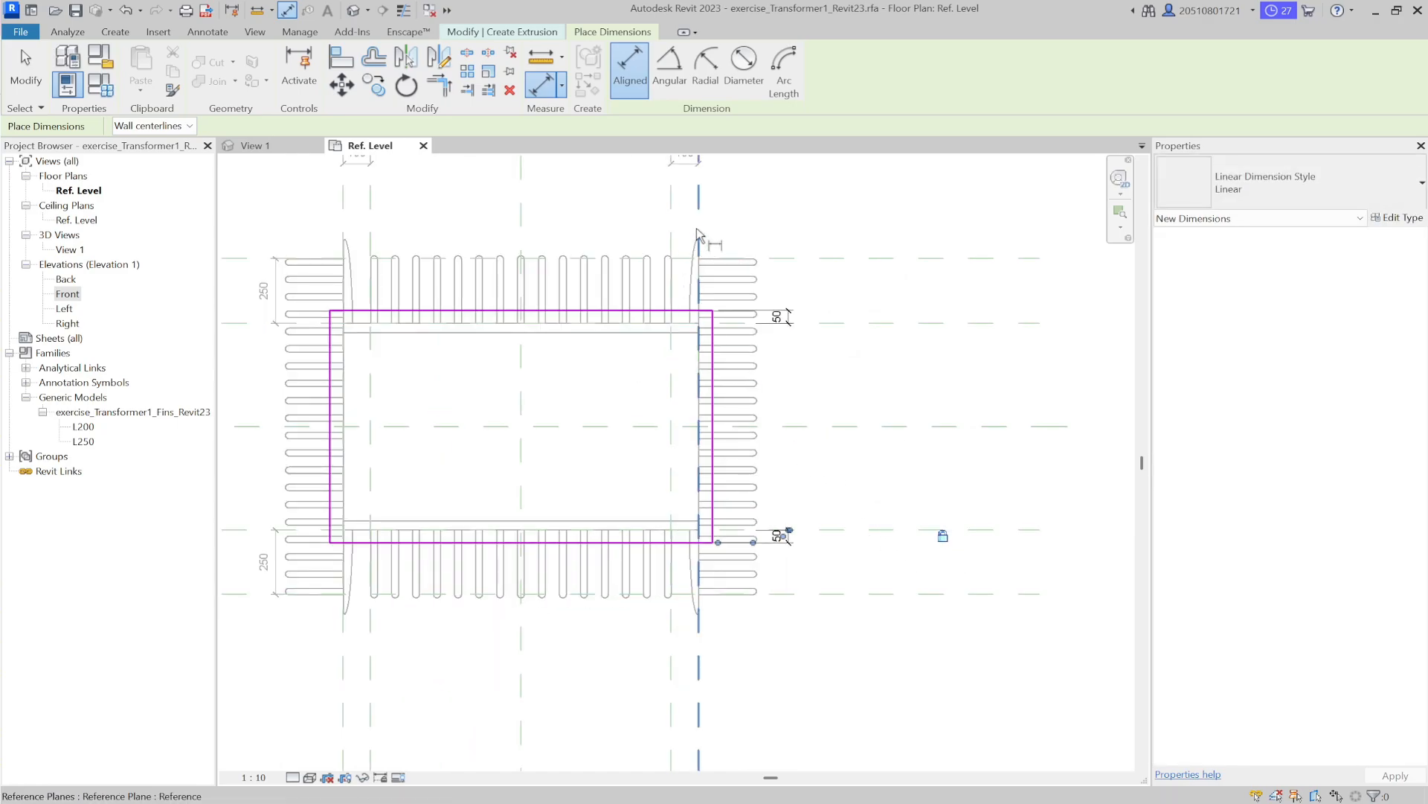
Dimension the sketch's right edge to the adjacent tank reference plane and lock the 50 mm offset
scroll(698, 227, "up", 1)
left_click(706, 227)
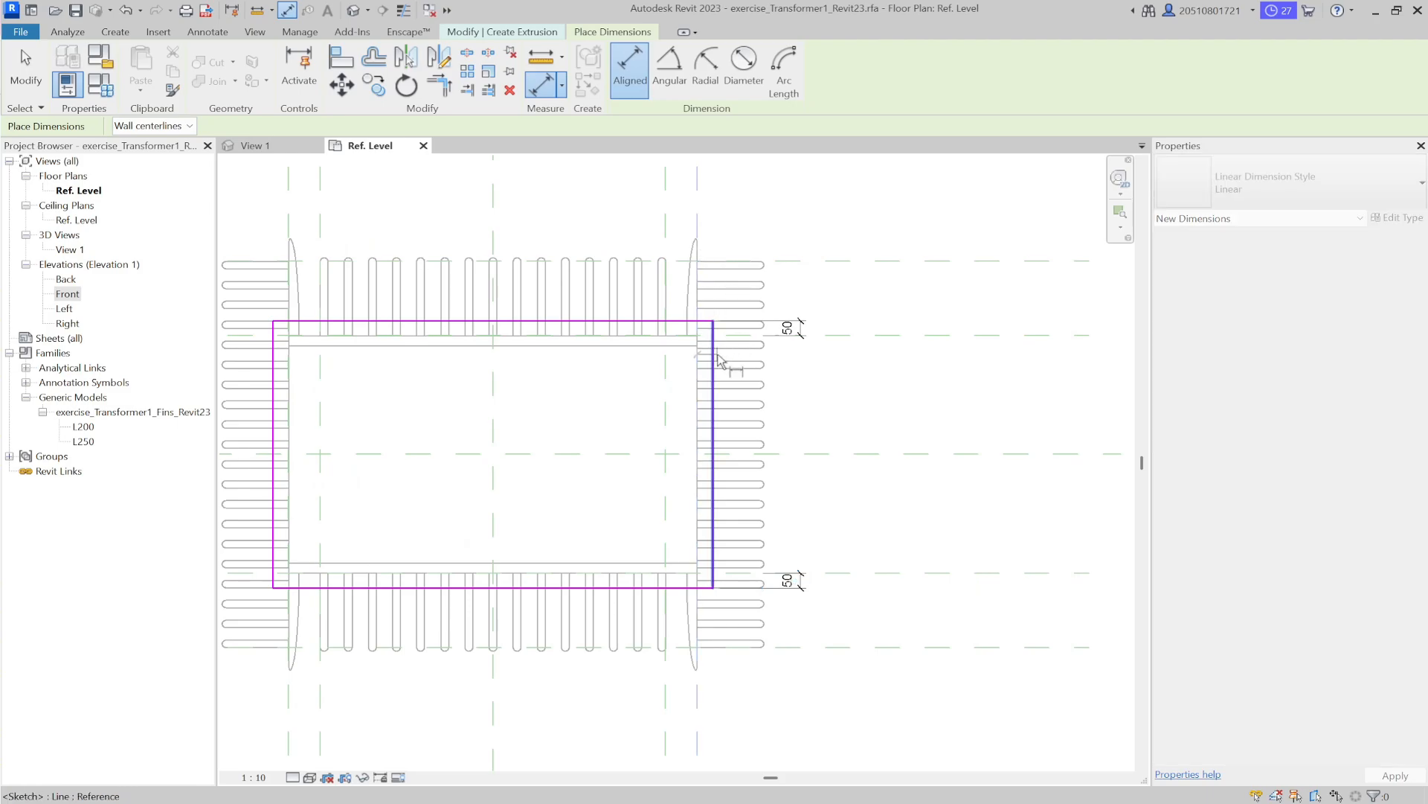
left_click(727, 358)
left_click(725, 223)
scroll(718, 227, "down", 1)
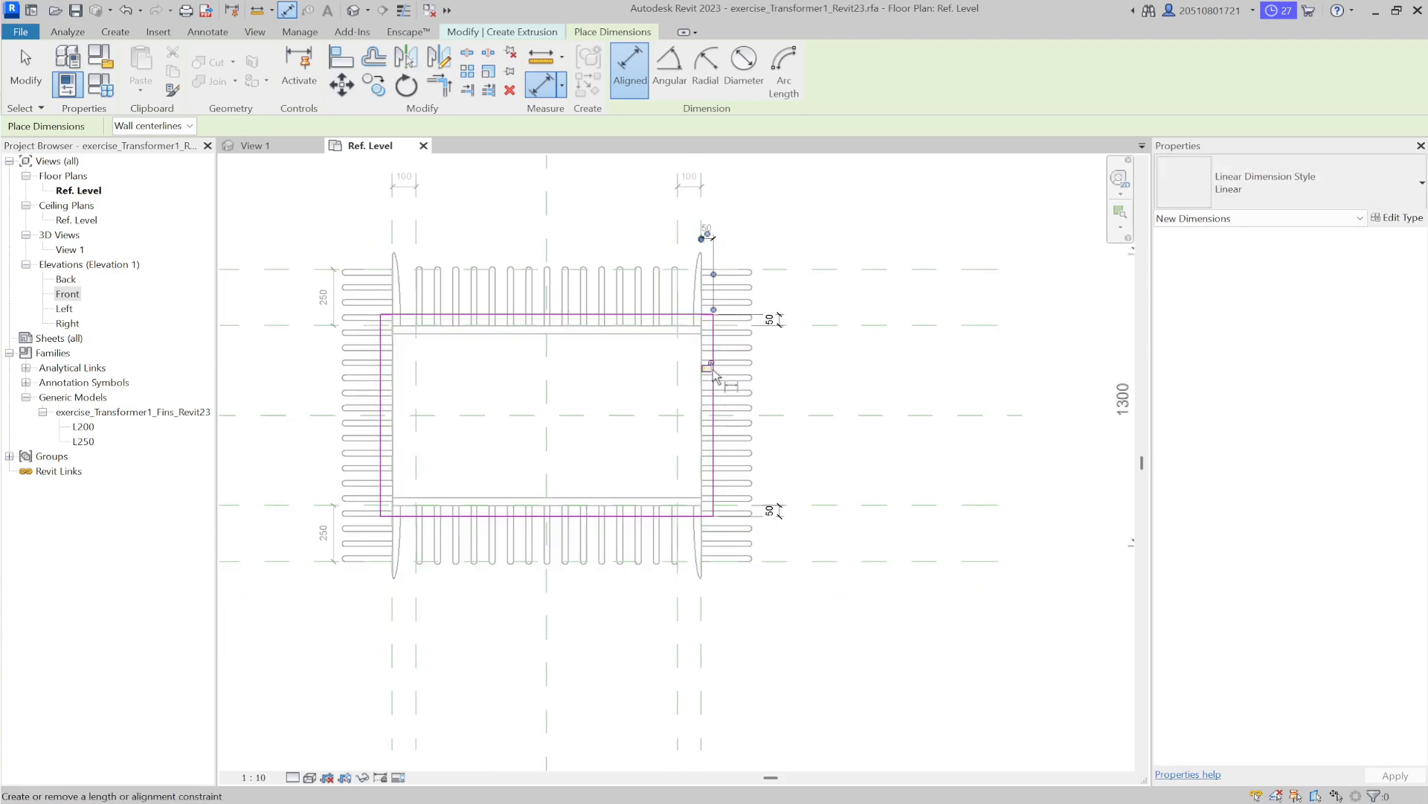
scroll(720, 584, "up", 2)
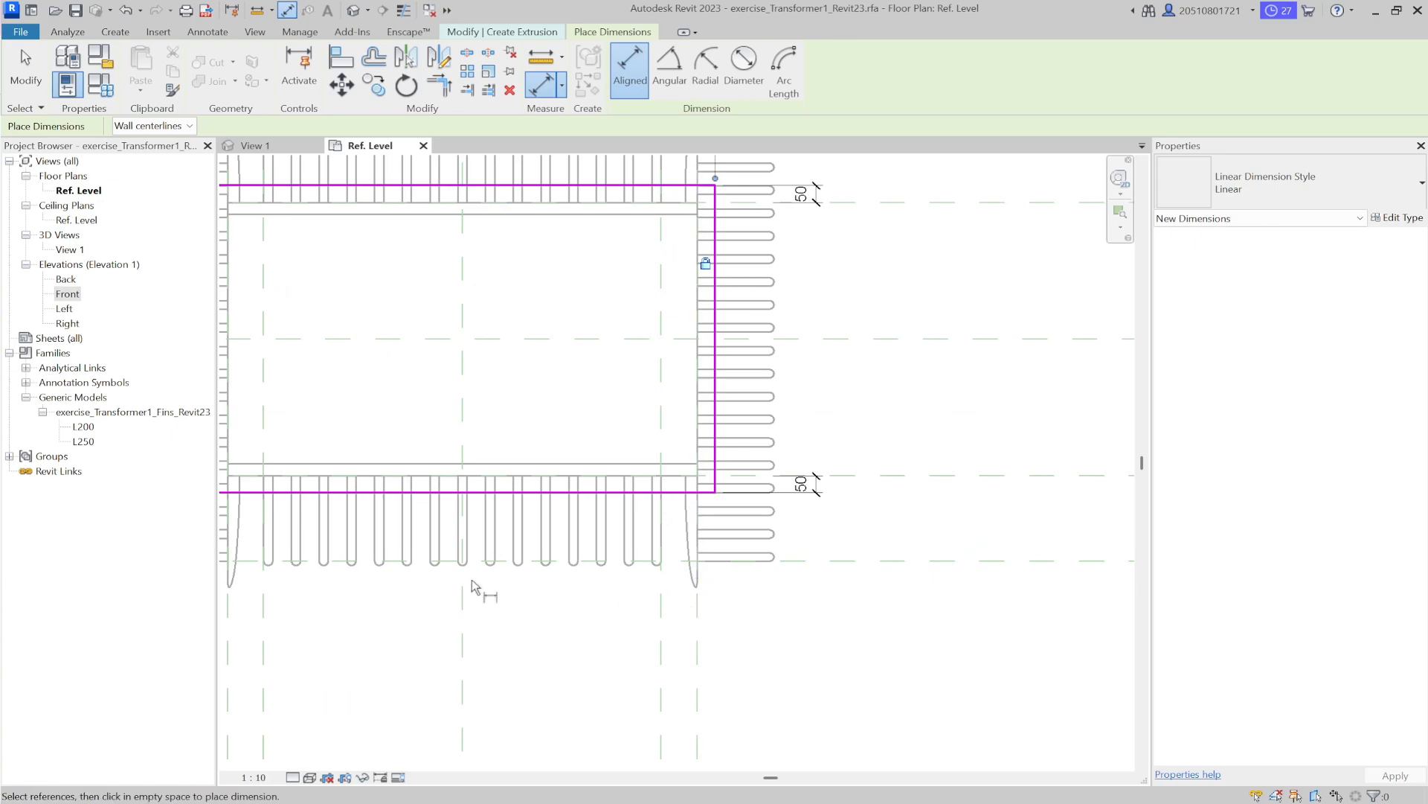
Dimension and lock the sketch's left edge 50 mm from the adjacent tank reference plane and finish the extrusion
middle_click_drag(471, 583, 750, 585)
left_click(499, 642)
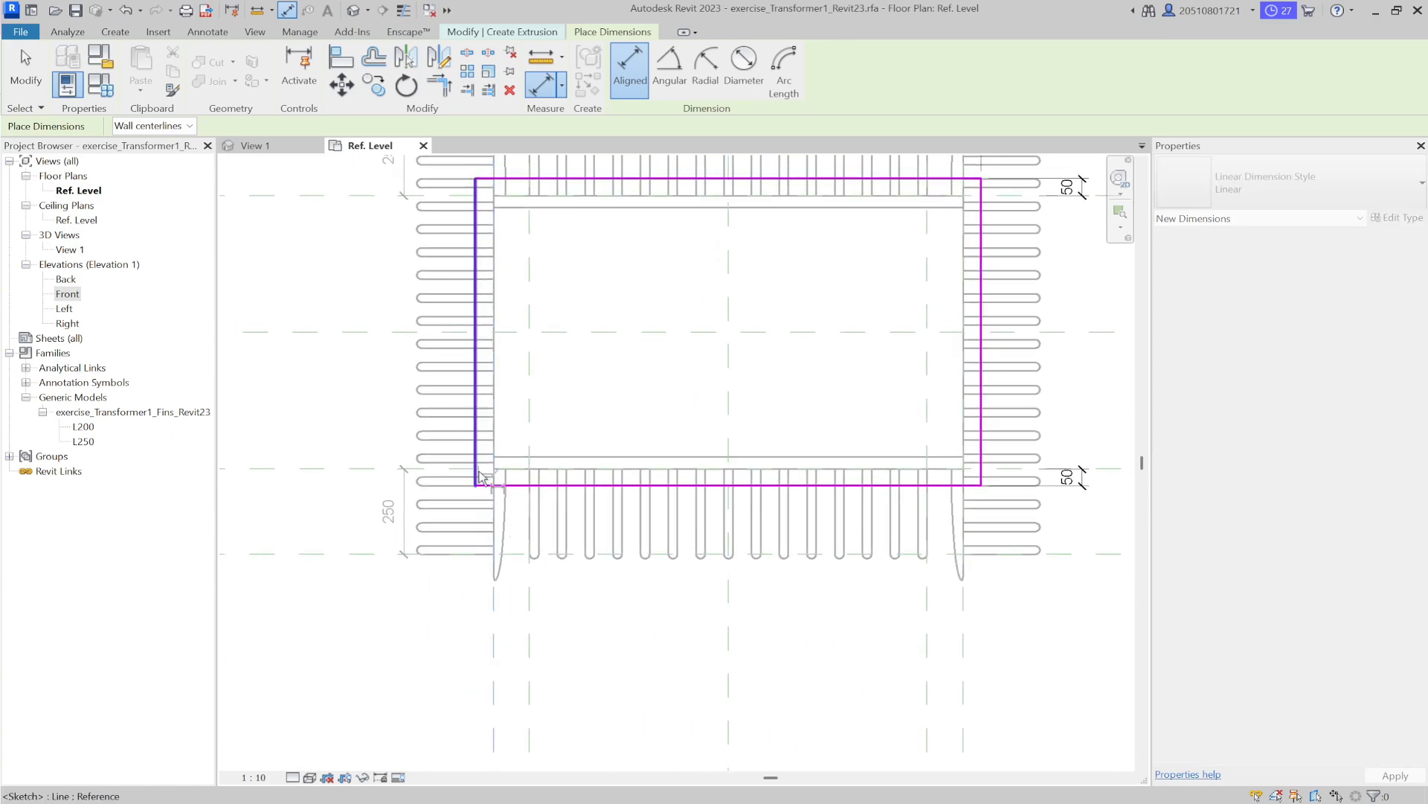
left_click(477, 453)
left_click(472, 654)
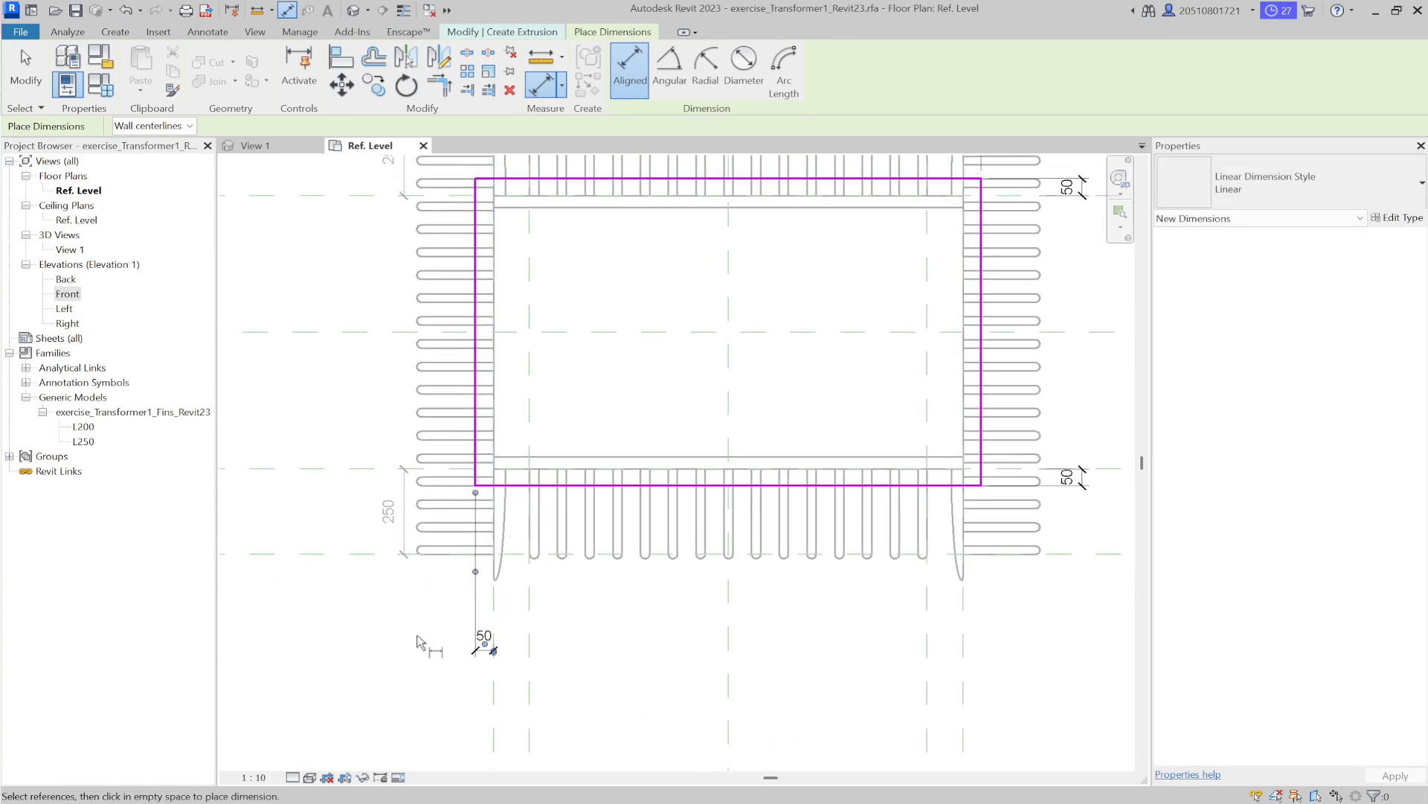
scroll(453, 610, "down", 3)
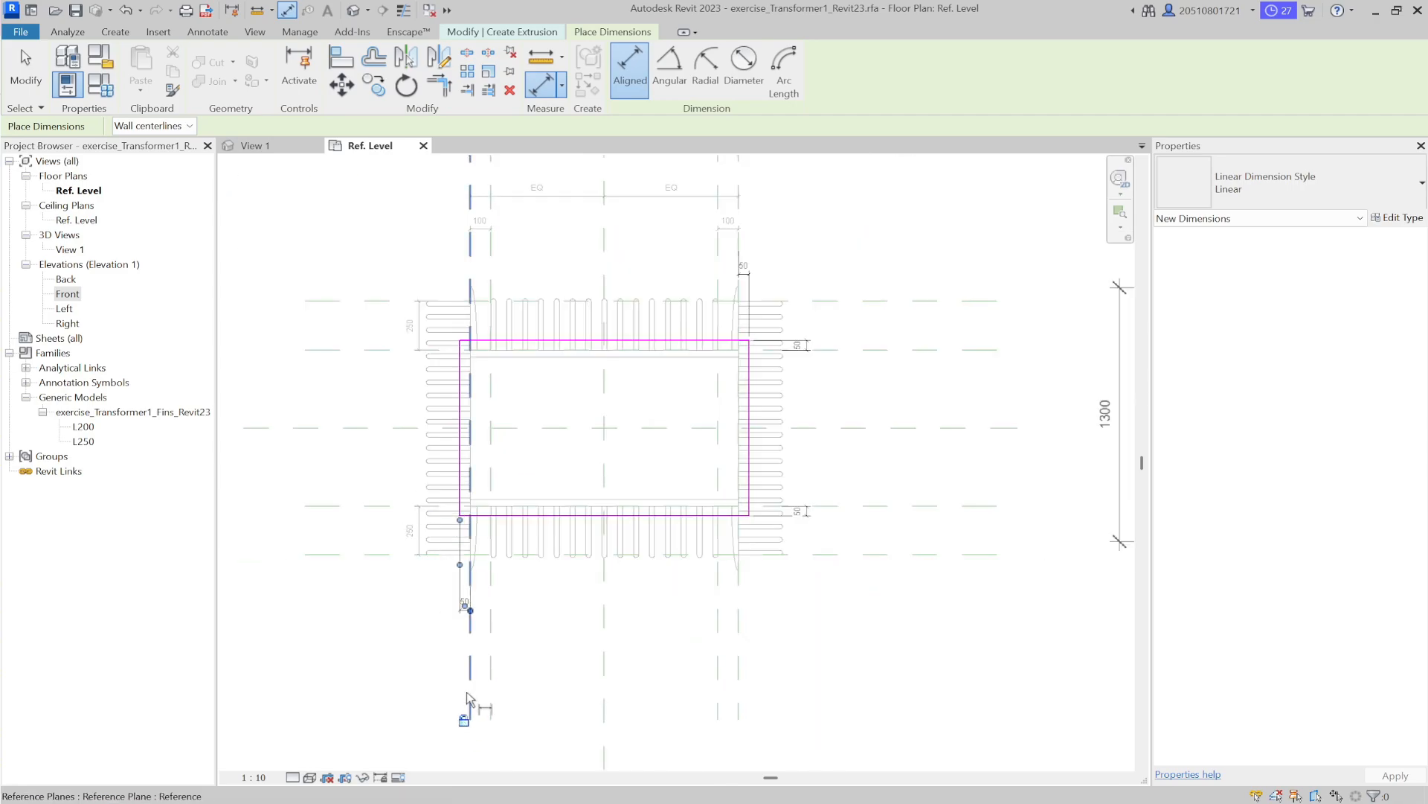
key("Escape")
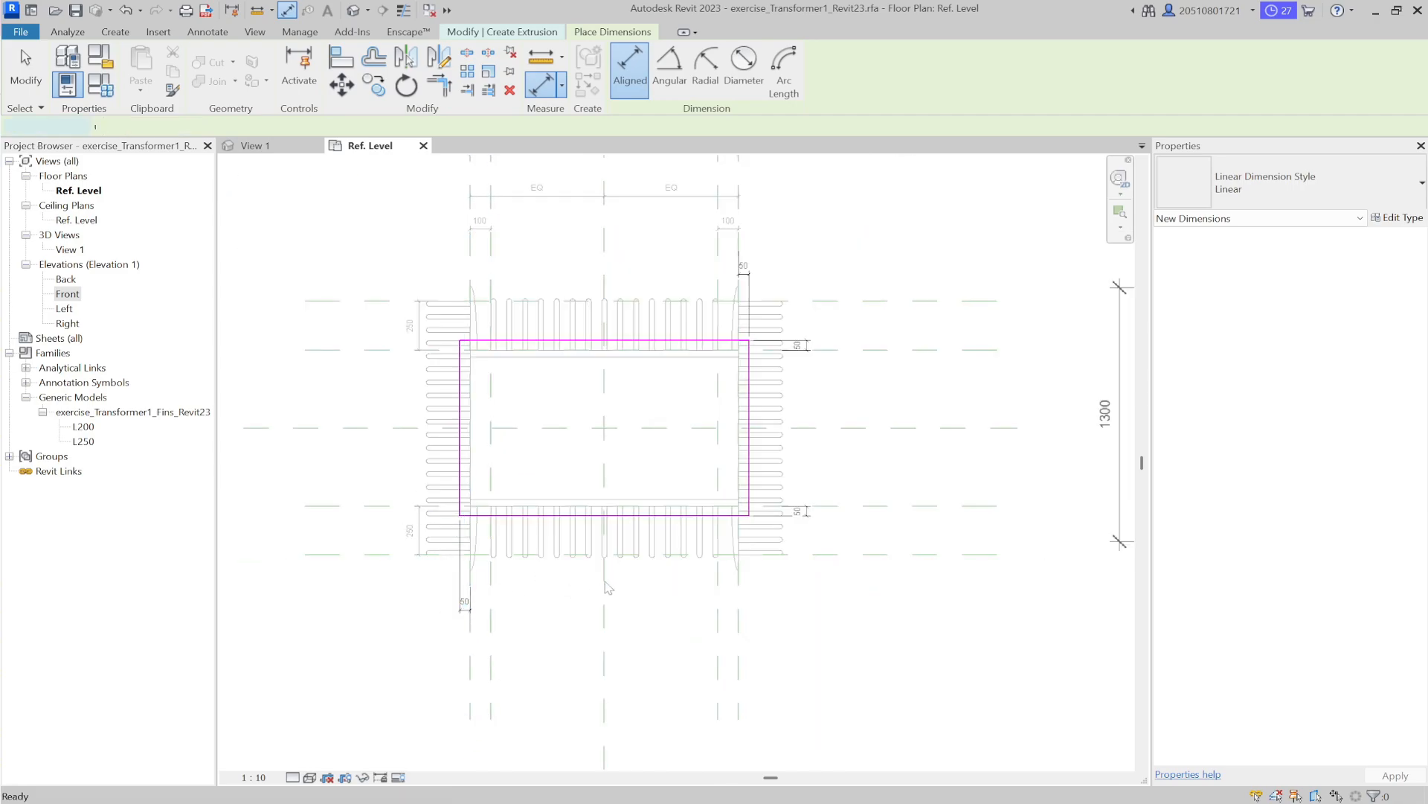
scroll(588, 582, "up", 2)
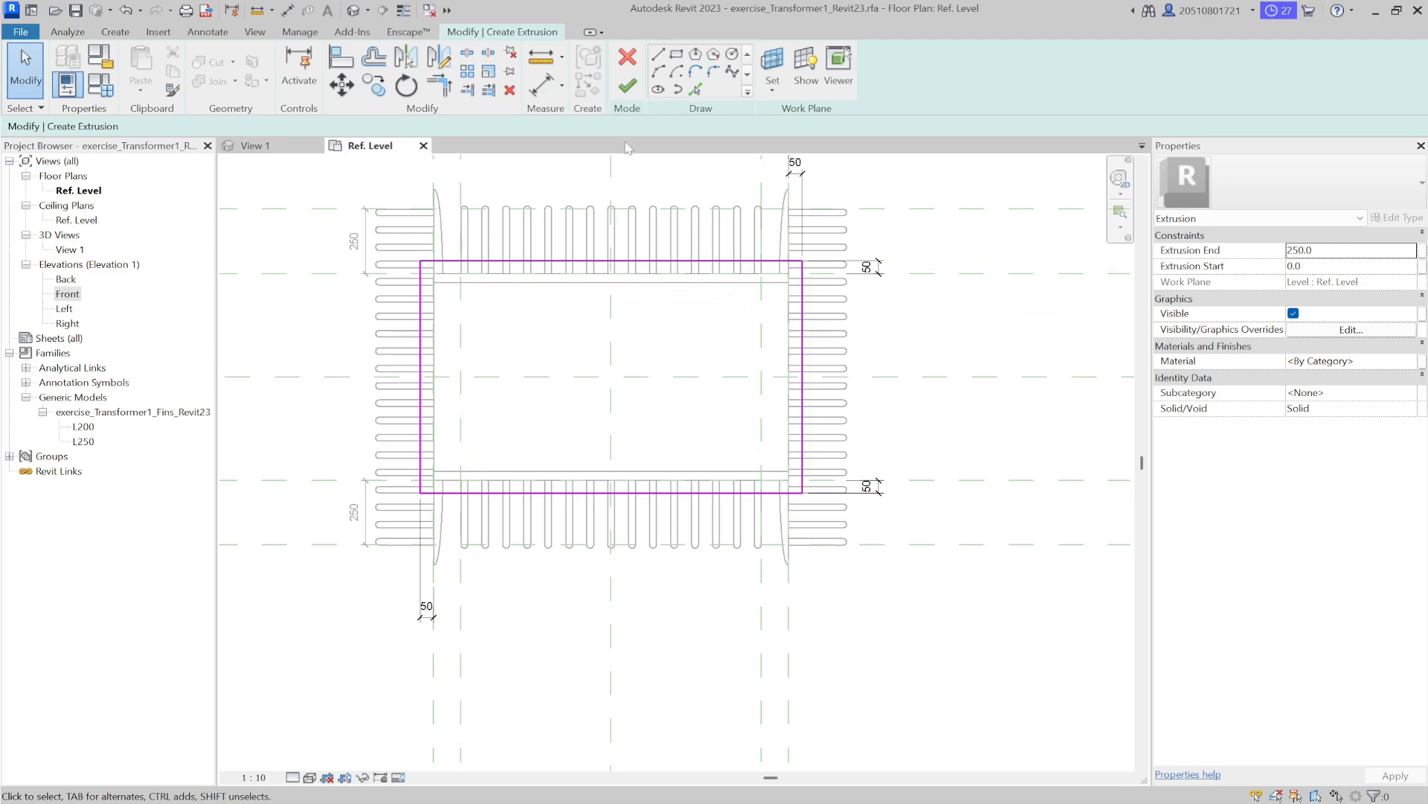
left_click(628, 87)
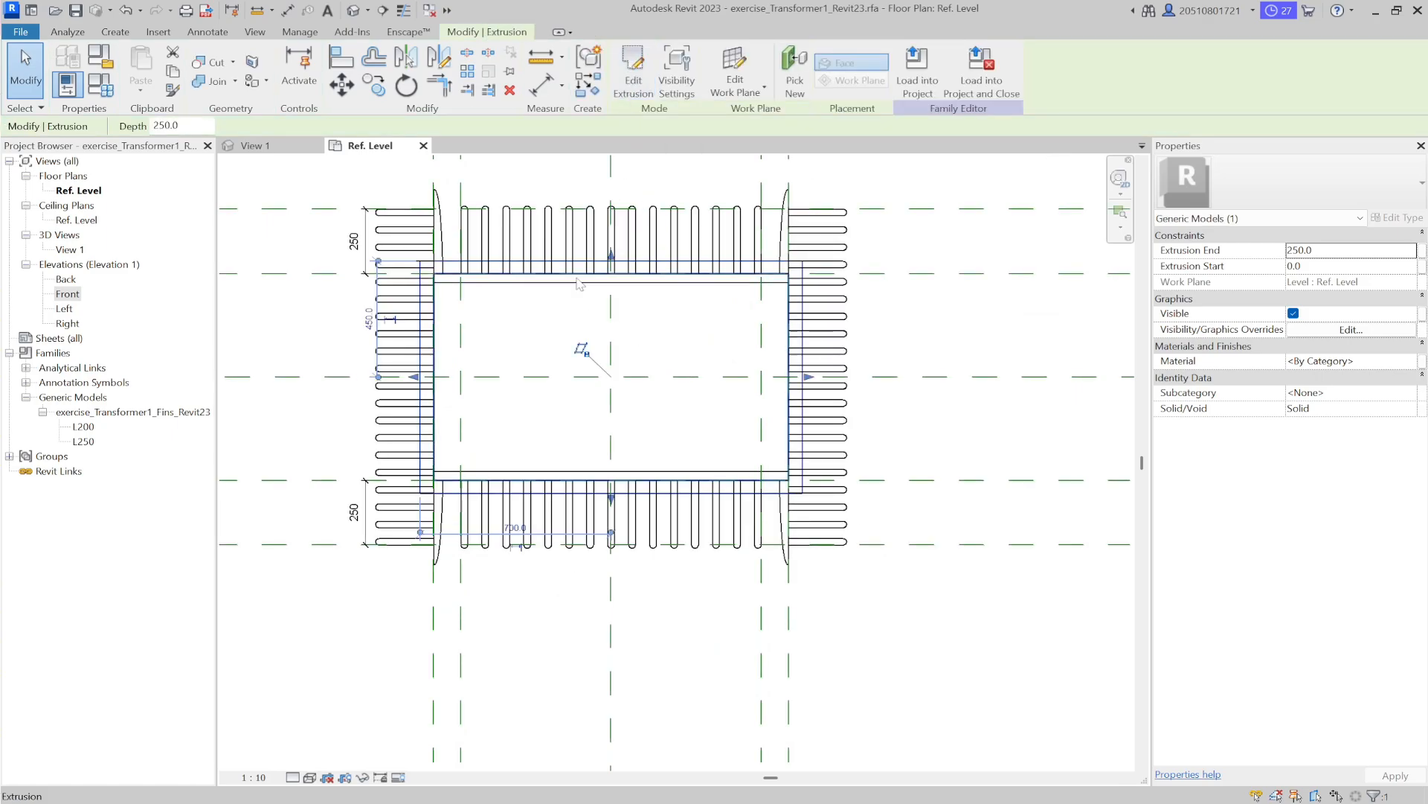
In the Front elevation, copy the uppermost horizontal reference plane about 225 mm upward
double_click(69, 294)
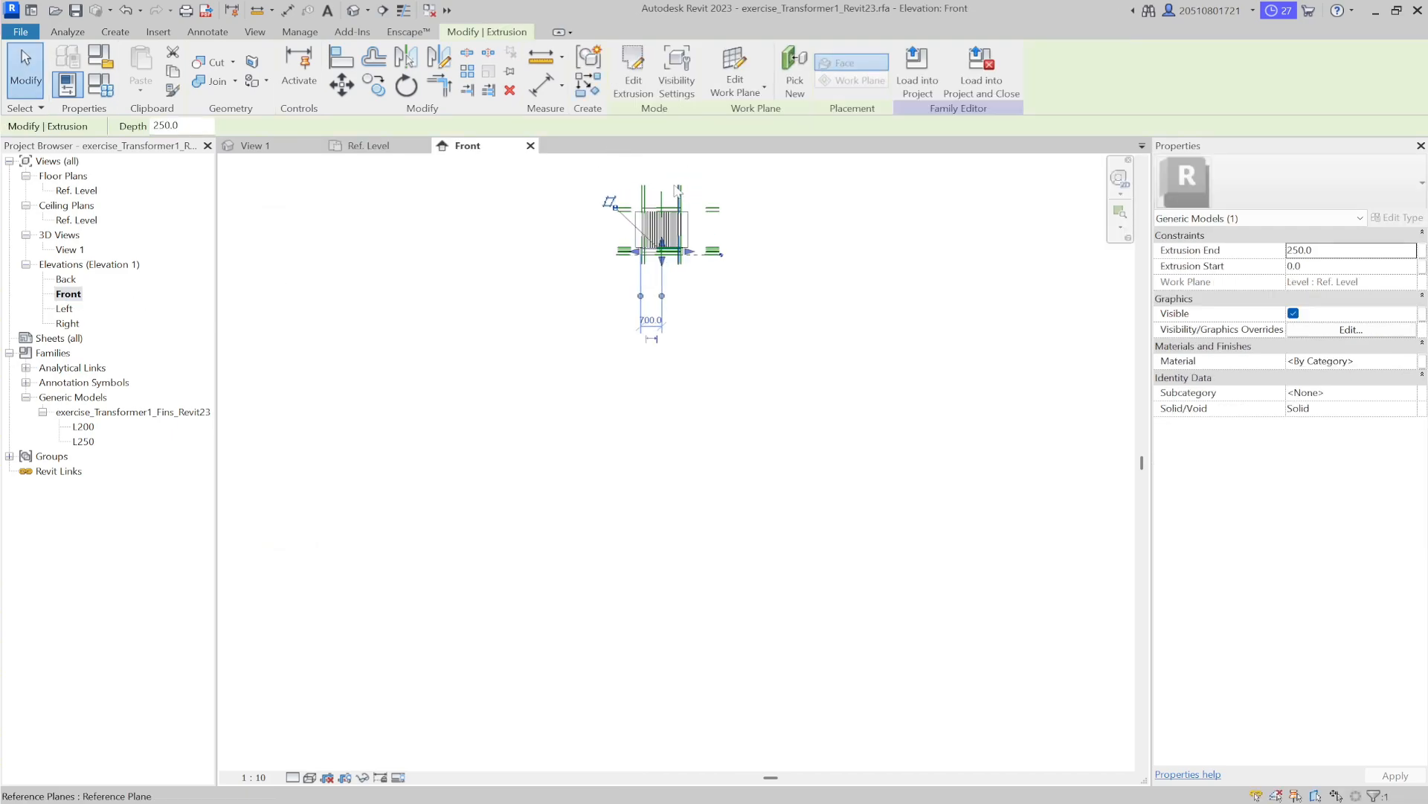
scroll(678, 190, "up", 8)
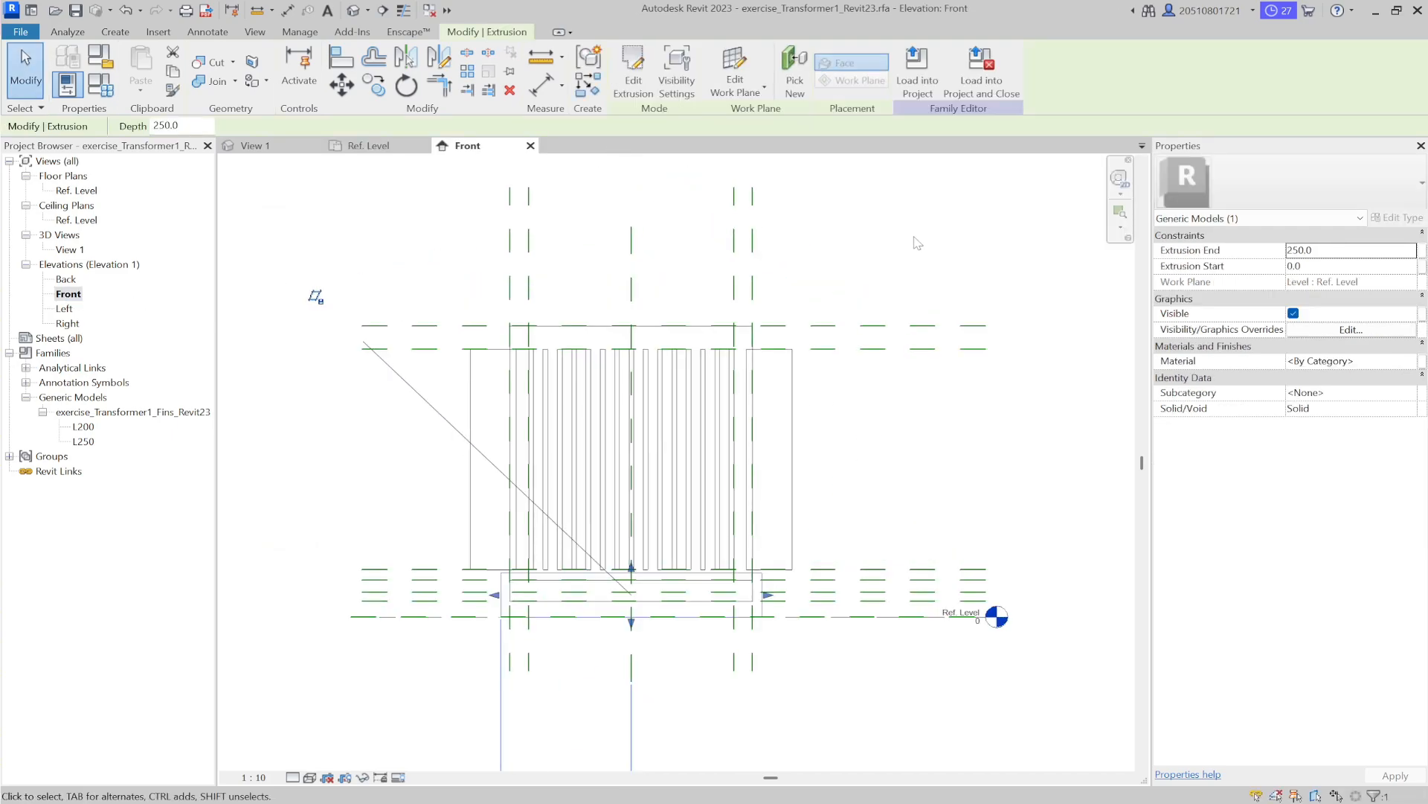
left_click(819, 327)
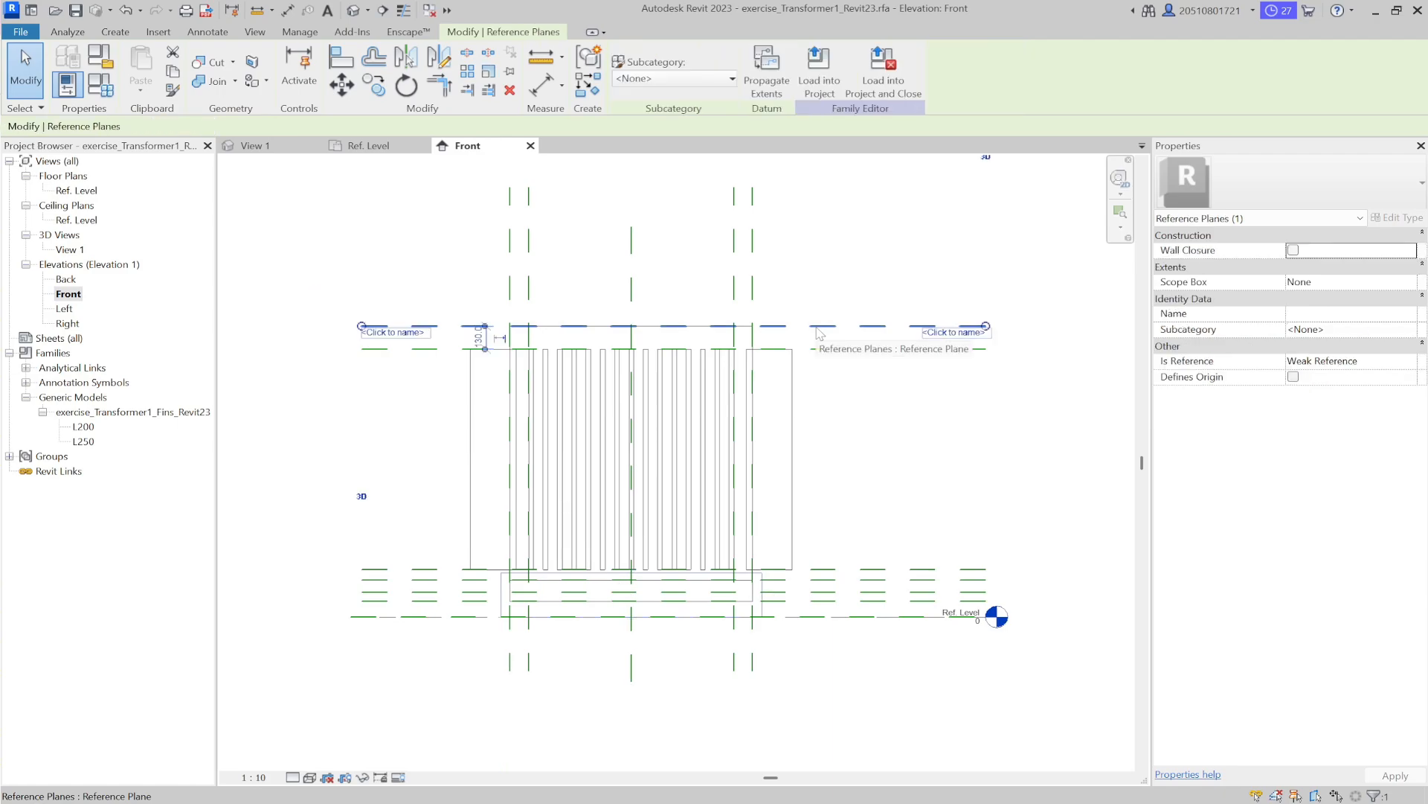
left_click_drag(809, 327, 812, 286, "ctrl")
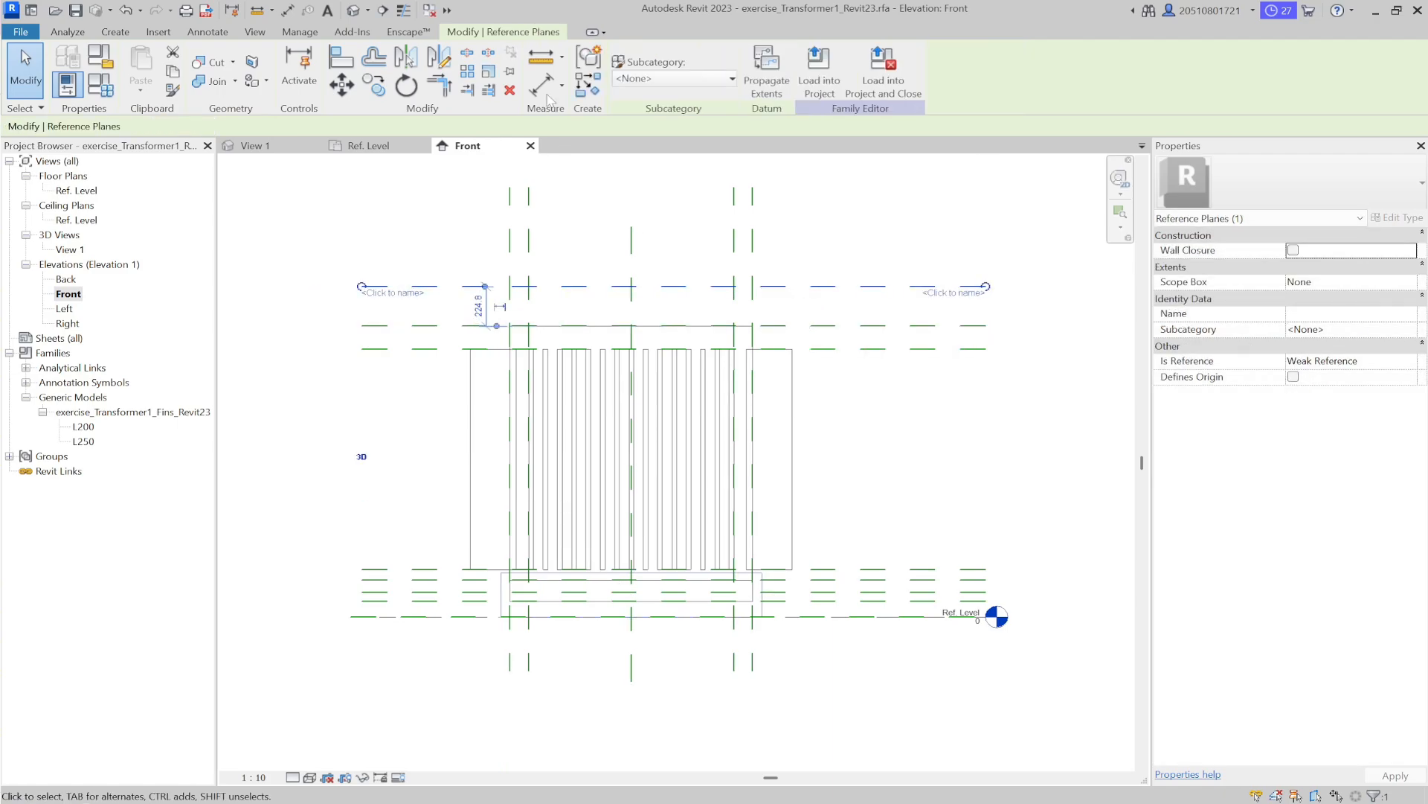
Dimension the copied reference plane to the one below it and set the distance to 40 mm
left_click(545, 91)
left_click(456, 282)
left_click(423, 326)
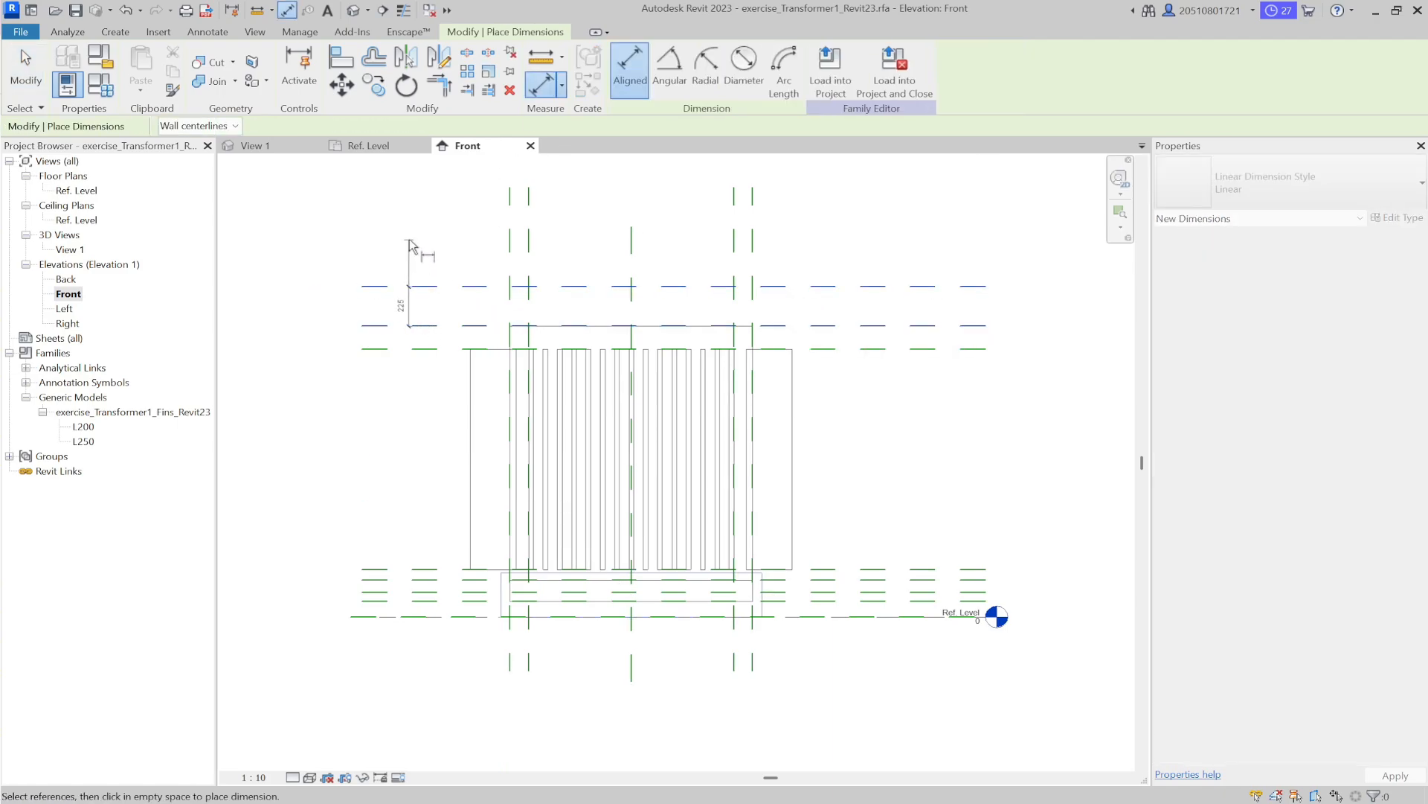
left_click(415, 242)
key("Escape")
key("Escape")
left_click(428, 286)
left_click(407, 306)
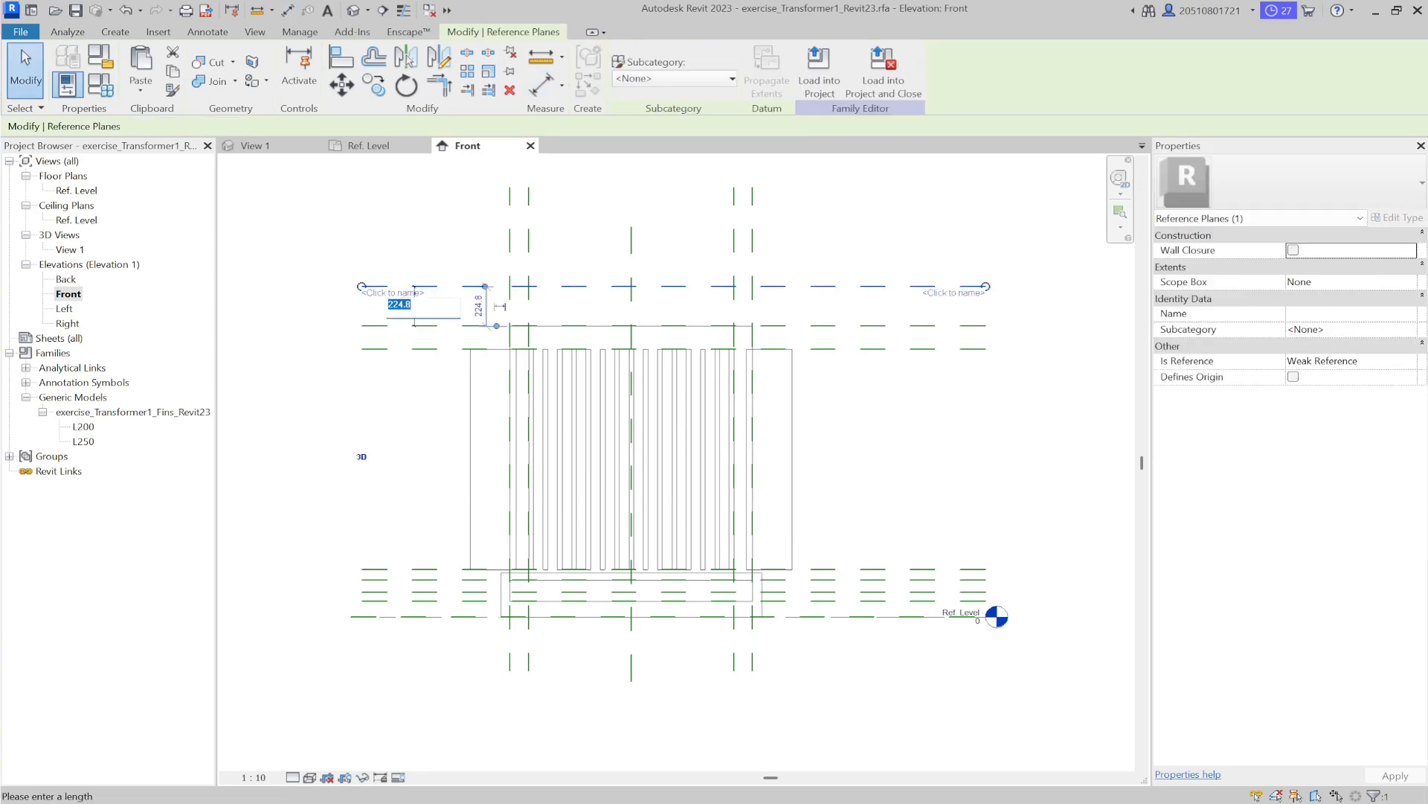
key("Return")
key("Escape")
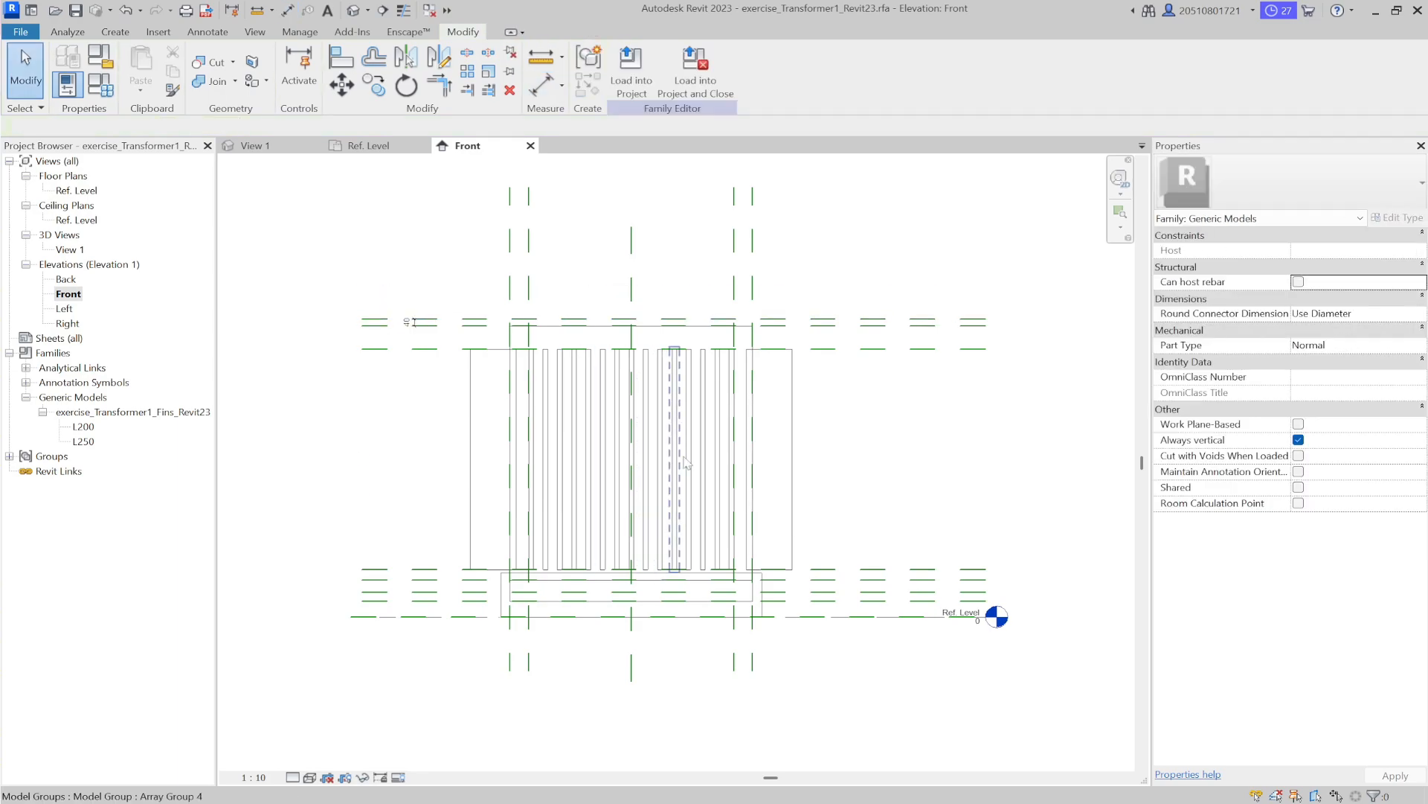
Fit the new extrusion between the two uppermost reference planes, from 1650 to 1690 mm, locking its top face to the upper plane
left_click(760, 598)
left_click_drag(632, 570, 644, 325)
left_click(695, 304)
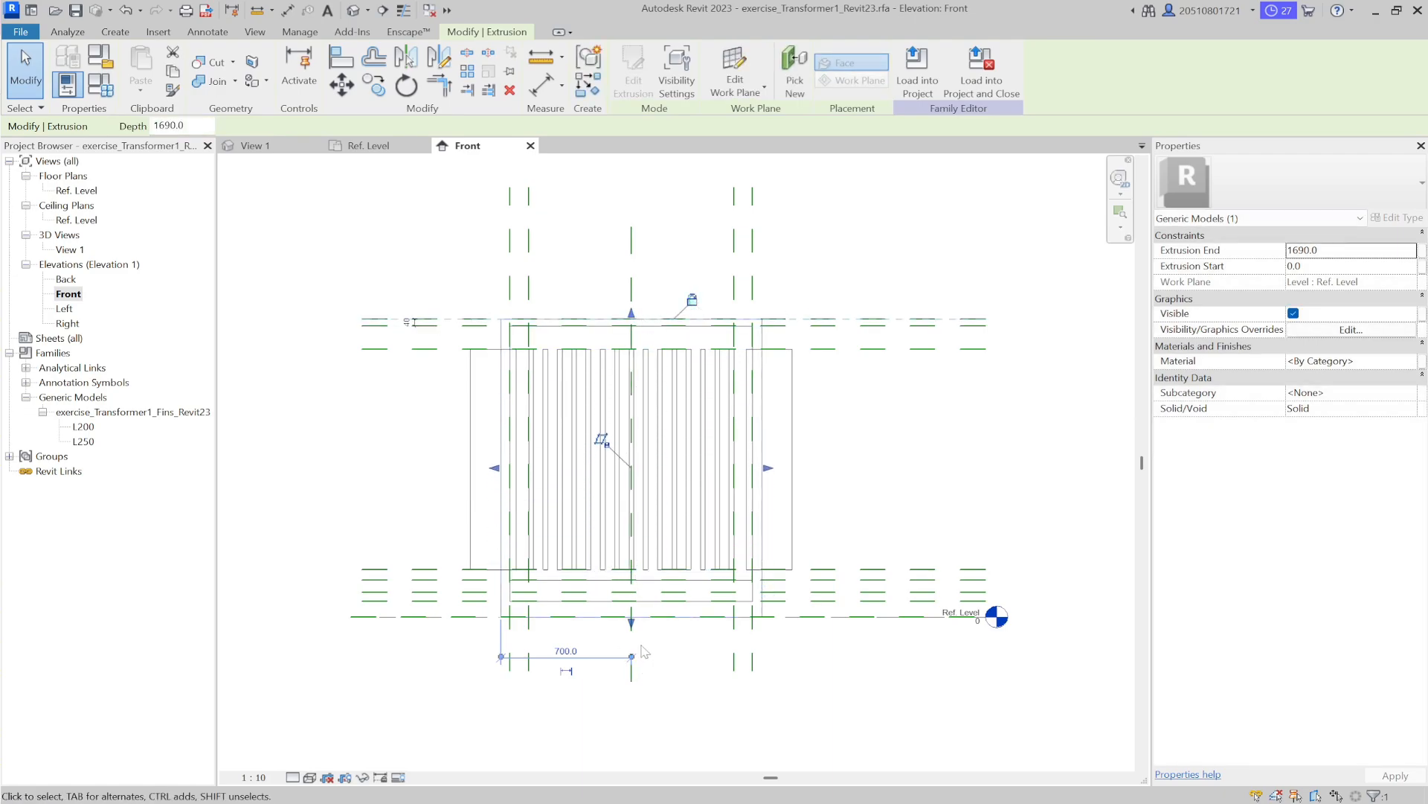
left_click_drag(631, 623, 802, 326)
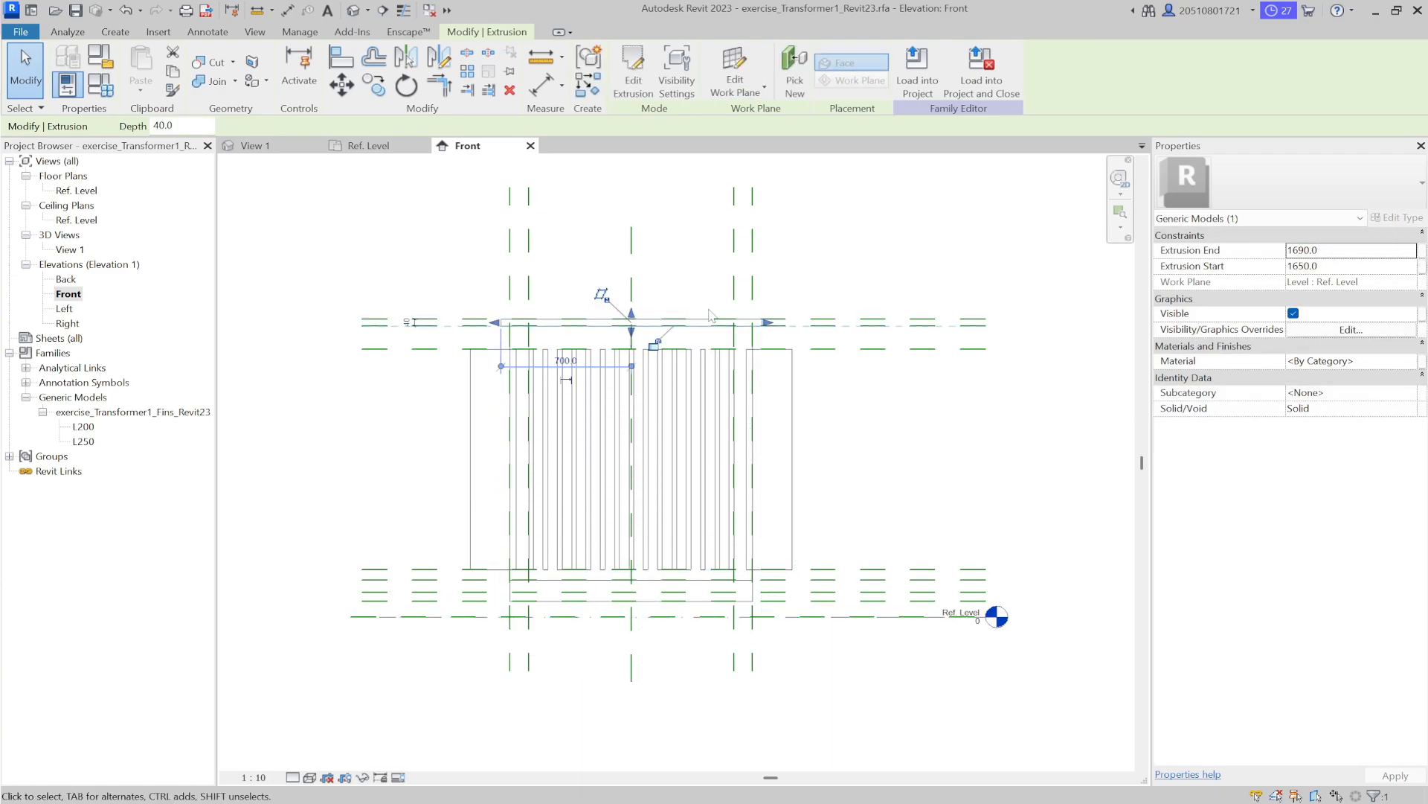
left_click(385, 452)
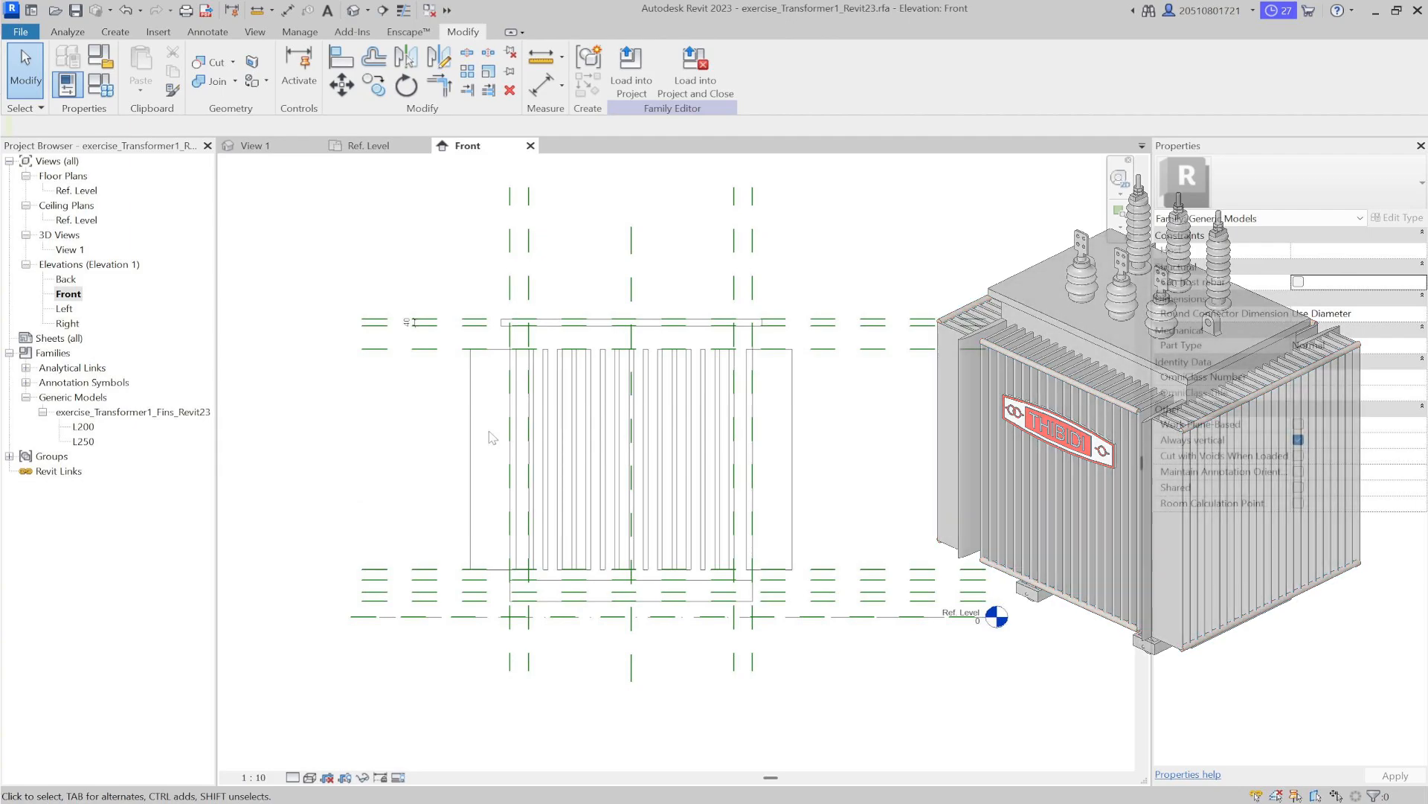
Copy the vertical reference planes at both tank sides outward, about 195 mm to the left and 185 mm to the right
scroll(491, 437, "up", 1)
left_click_drag(513, 262, 471, 237)
left_click(793, 242)
left_click_drag(793, 241, 833, 242)
Dimension the two outer vertical reference planes to the adjacent tank-side planes in the Front elevation
key("d")
key("i")
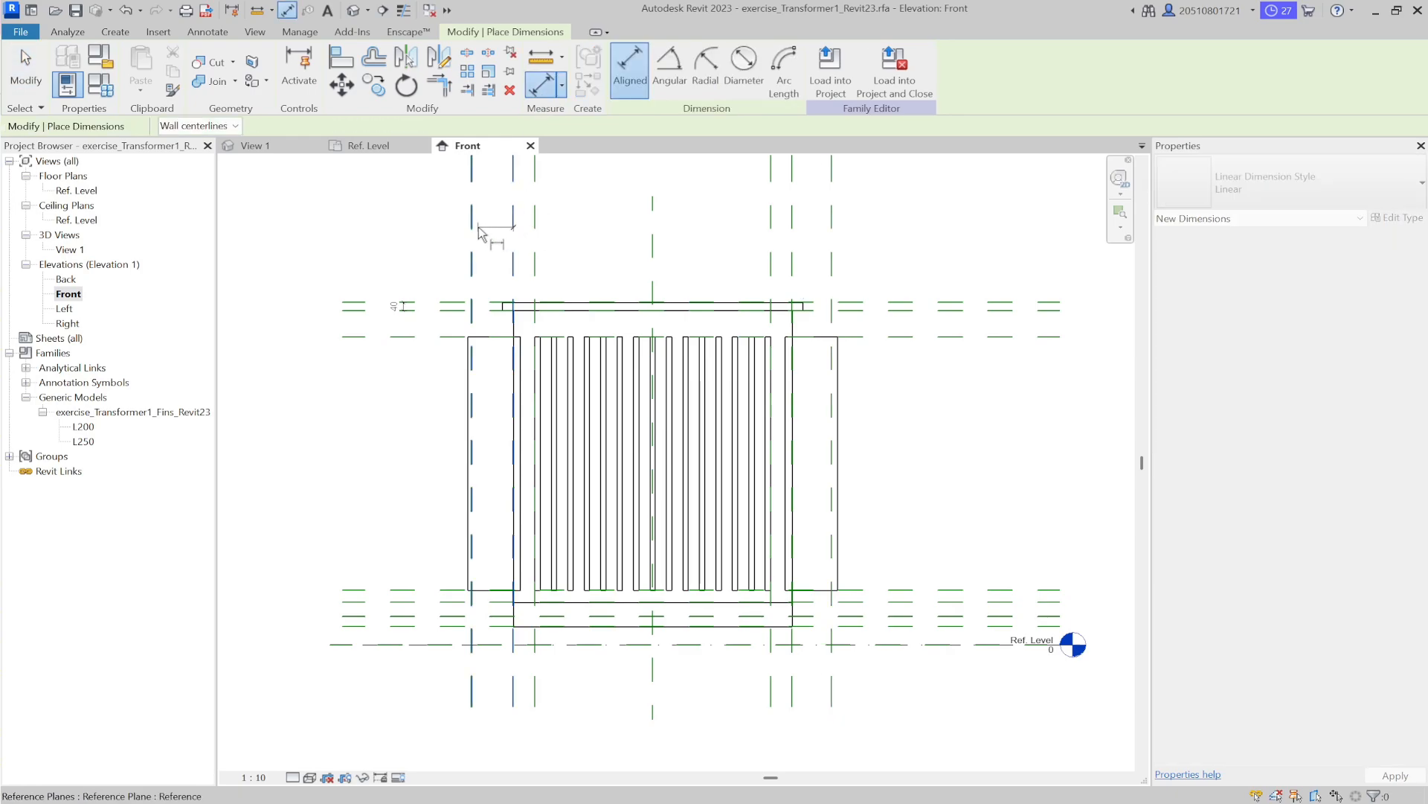
left_click(475, 226)
left_click(439, 222)
left_click(795, 232)
left_click(834, 233)
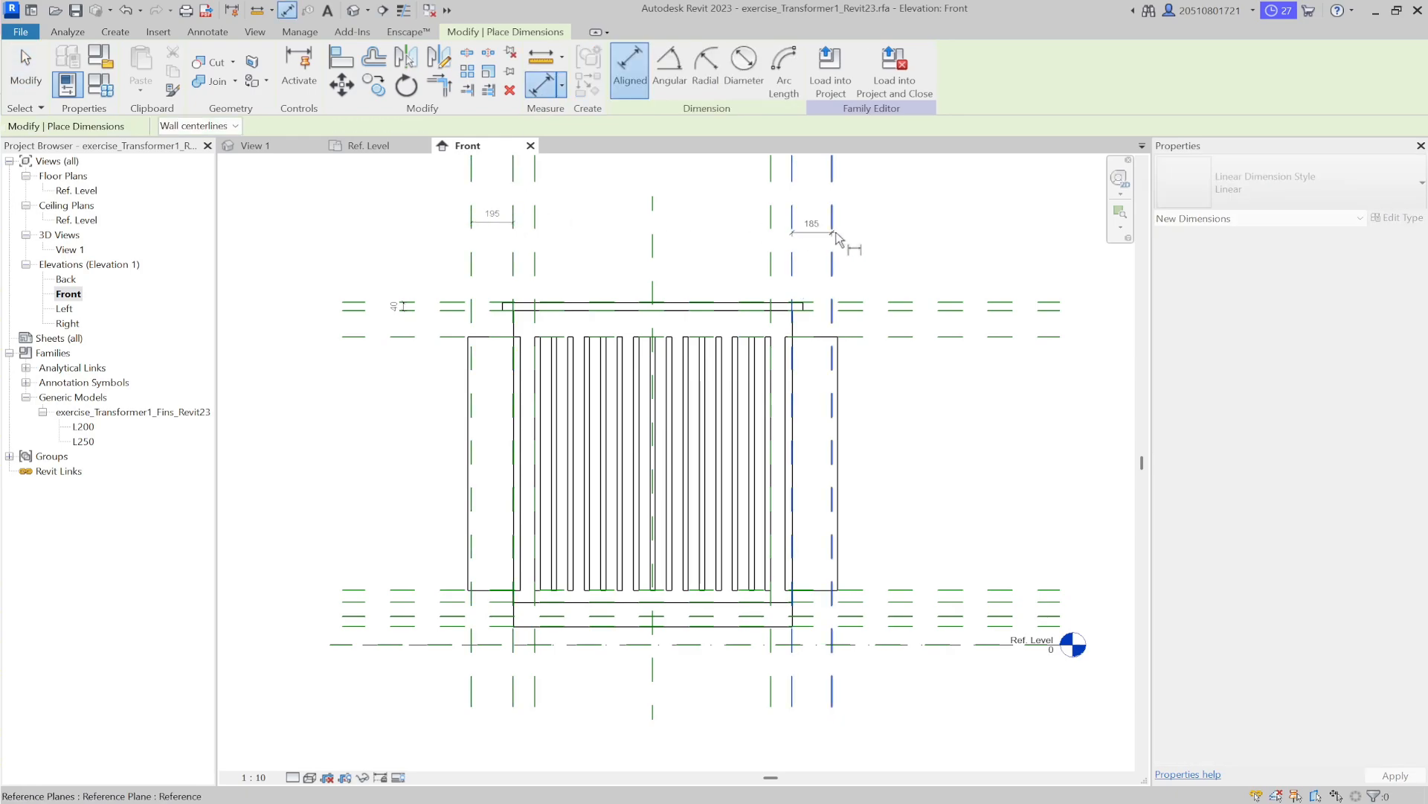
left_click(823, 223)
key("Escape")
key("Escape")
Set the offset of both outer vertical reference planes from the tank sides to 200 mm
left_click(471, 250)
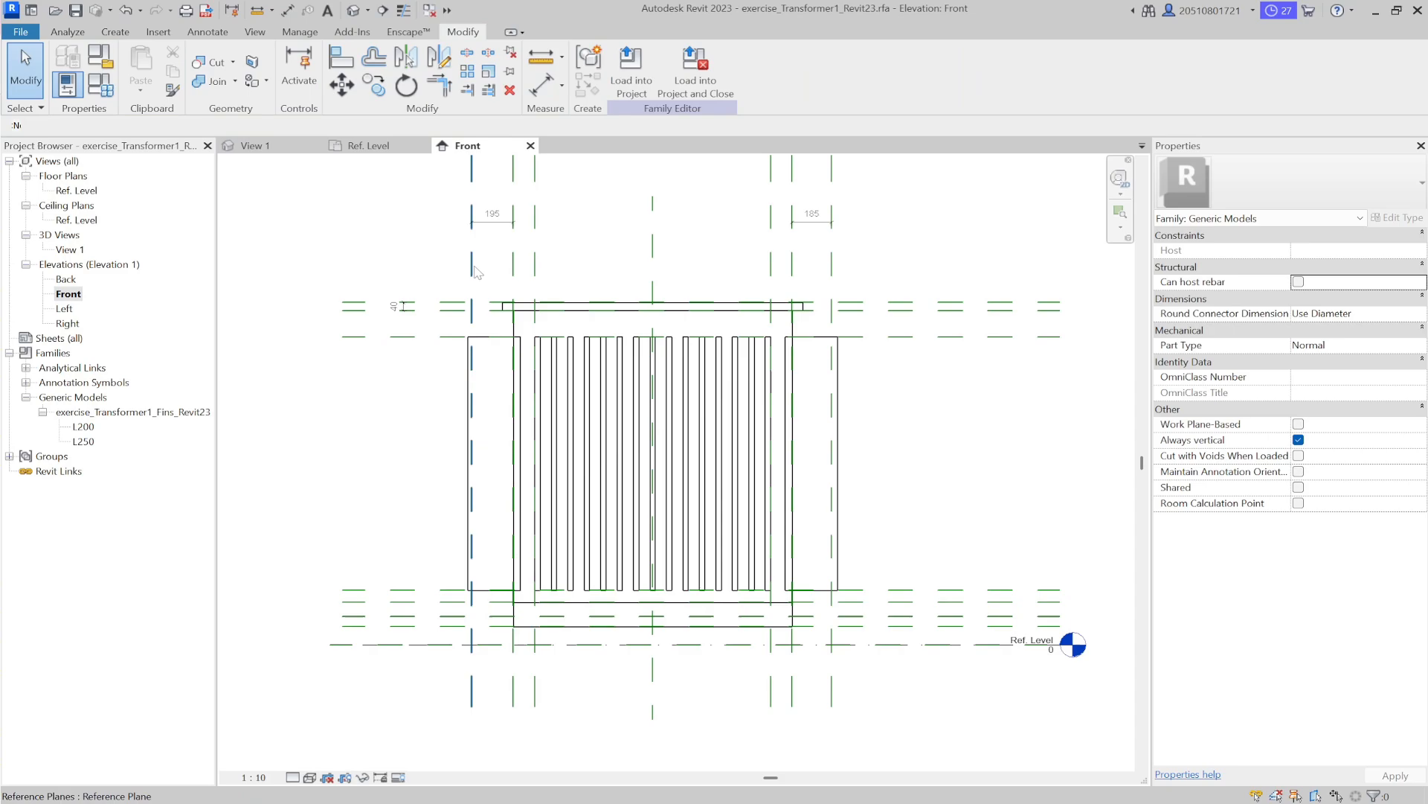
left_click(501, 215)
key("Return")
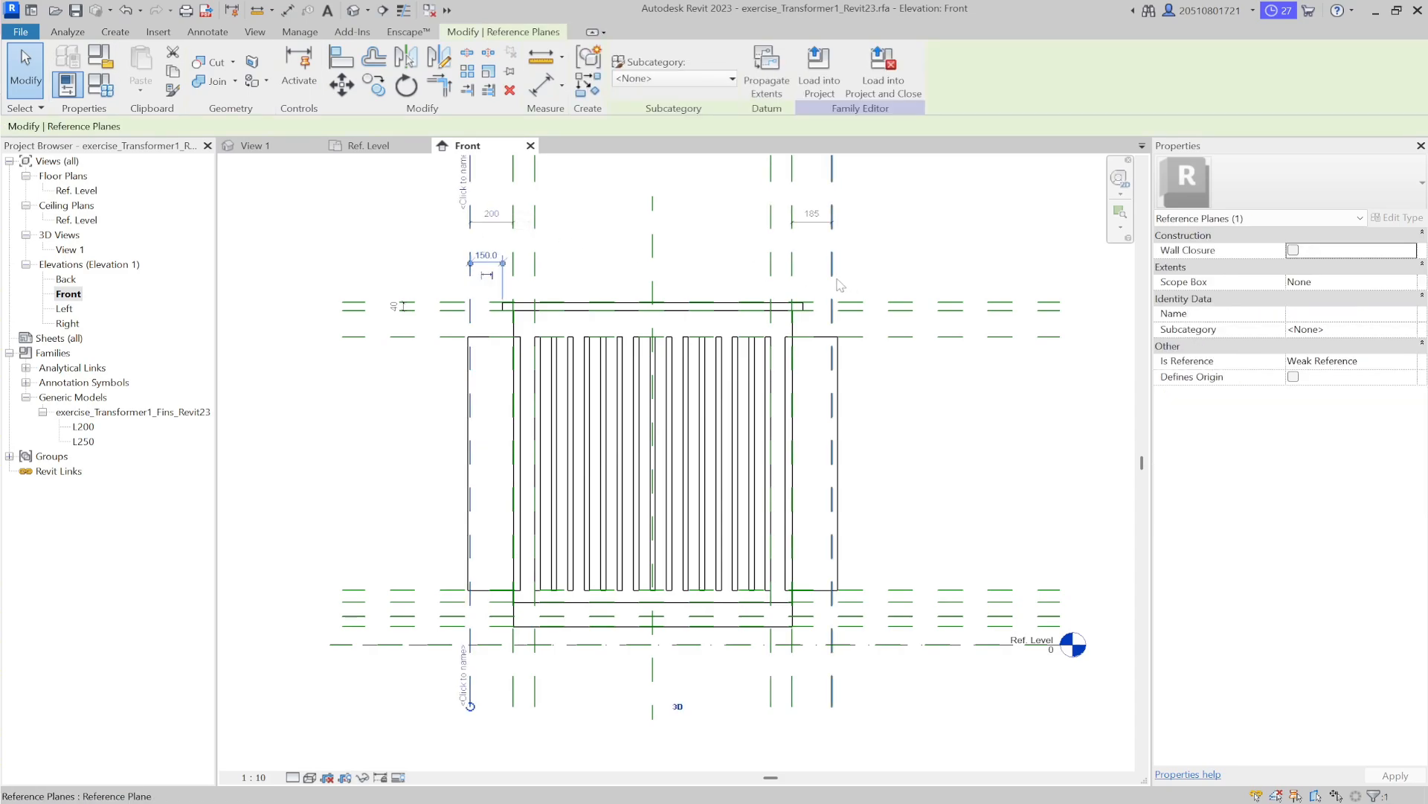
left_click(832, 239)
left_click(813, 216)
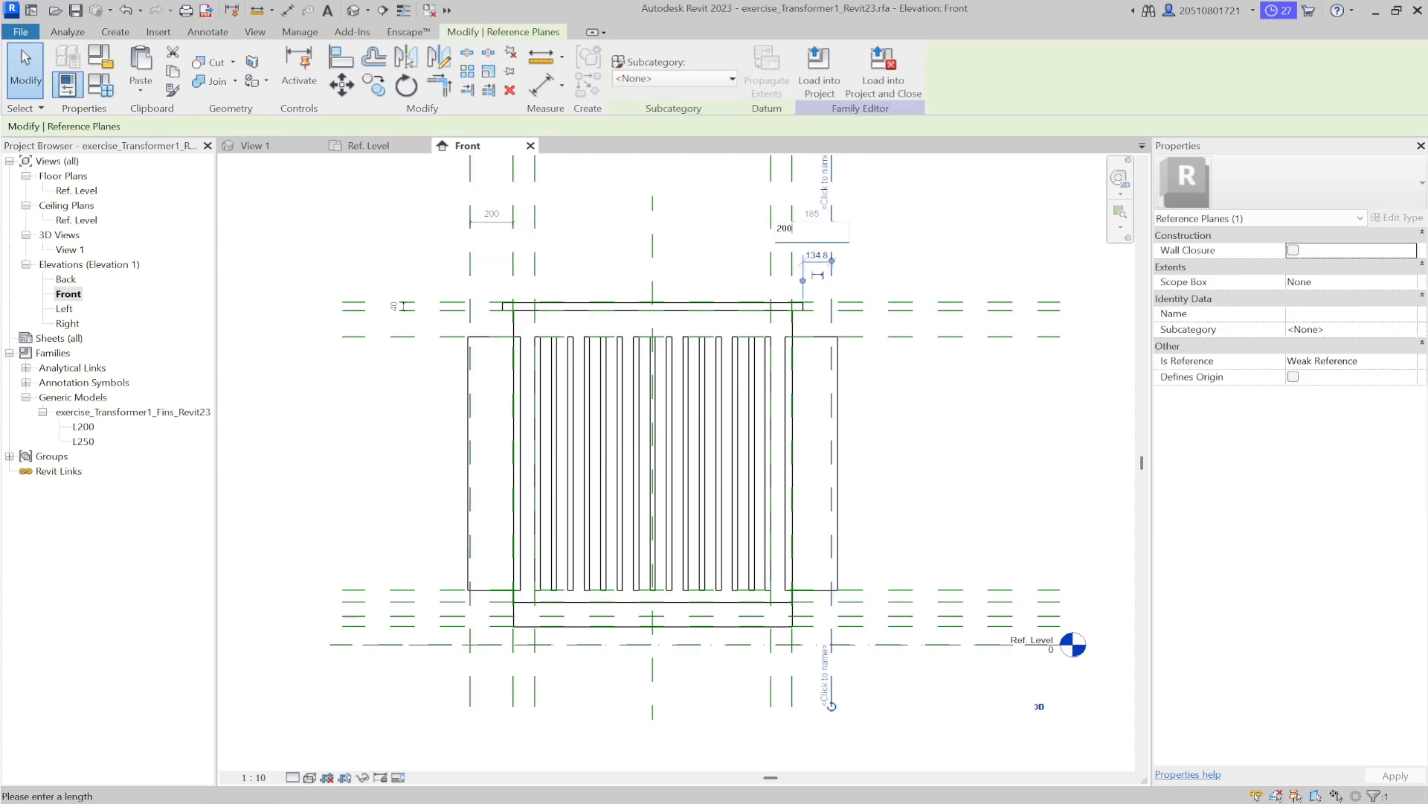
key("Return")
left_click(889, 243)
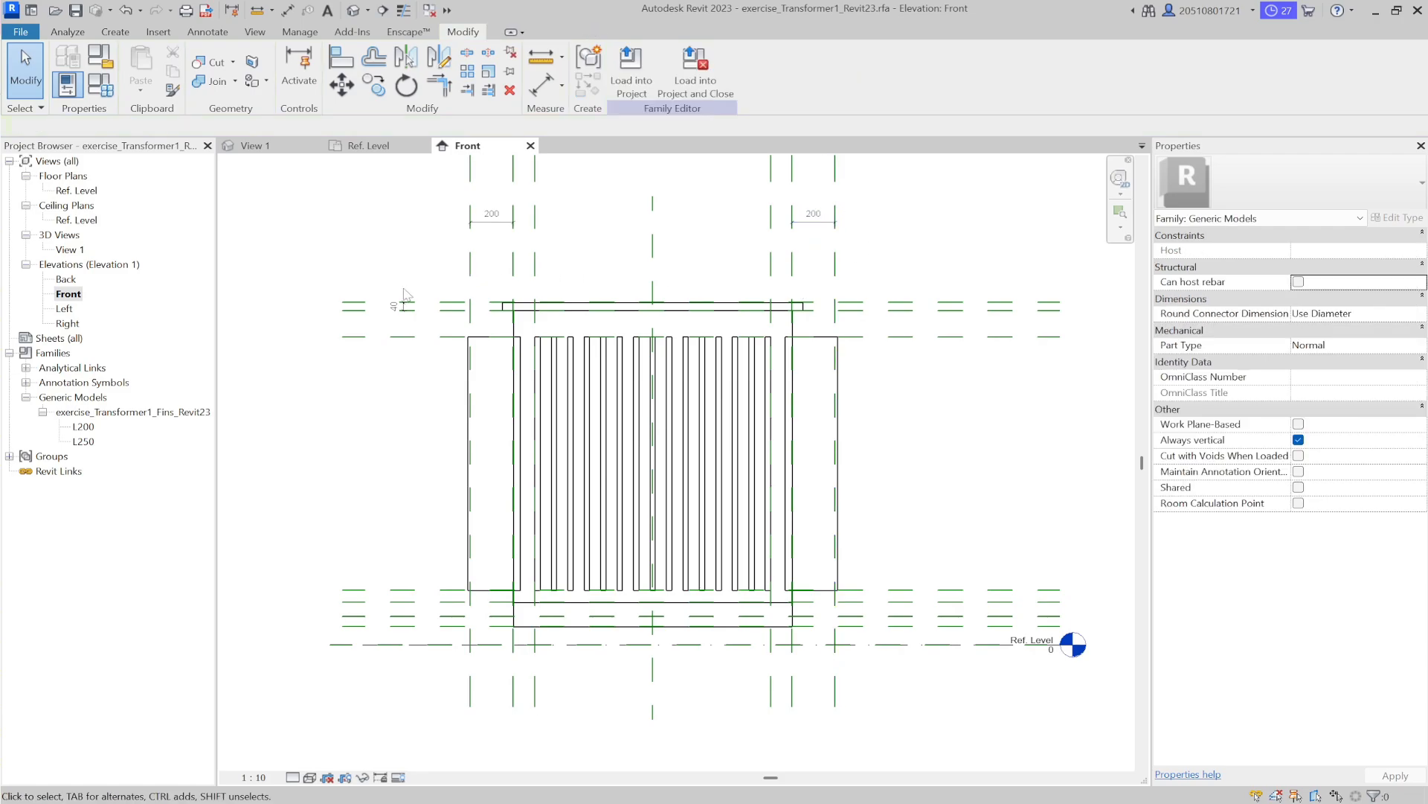
In the Left elevation, check the distance between the left tank-side and outer reference planes, then return to the Front elevation
double_click(64, 308)
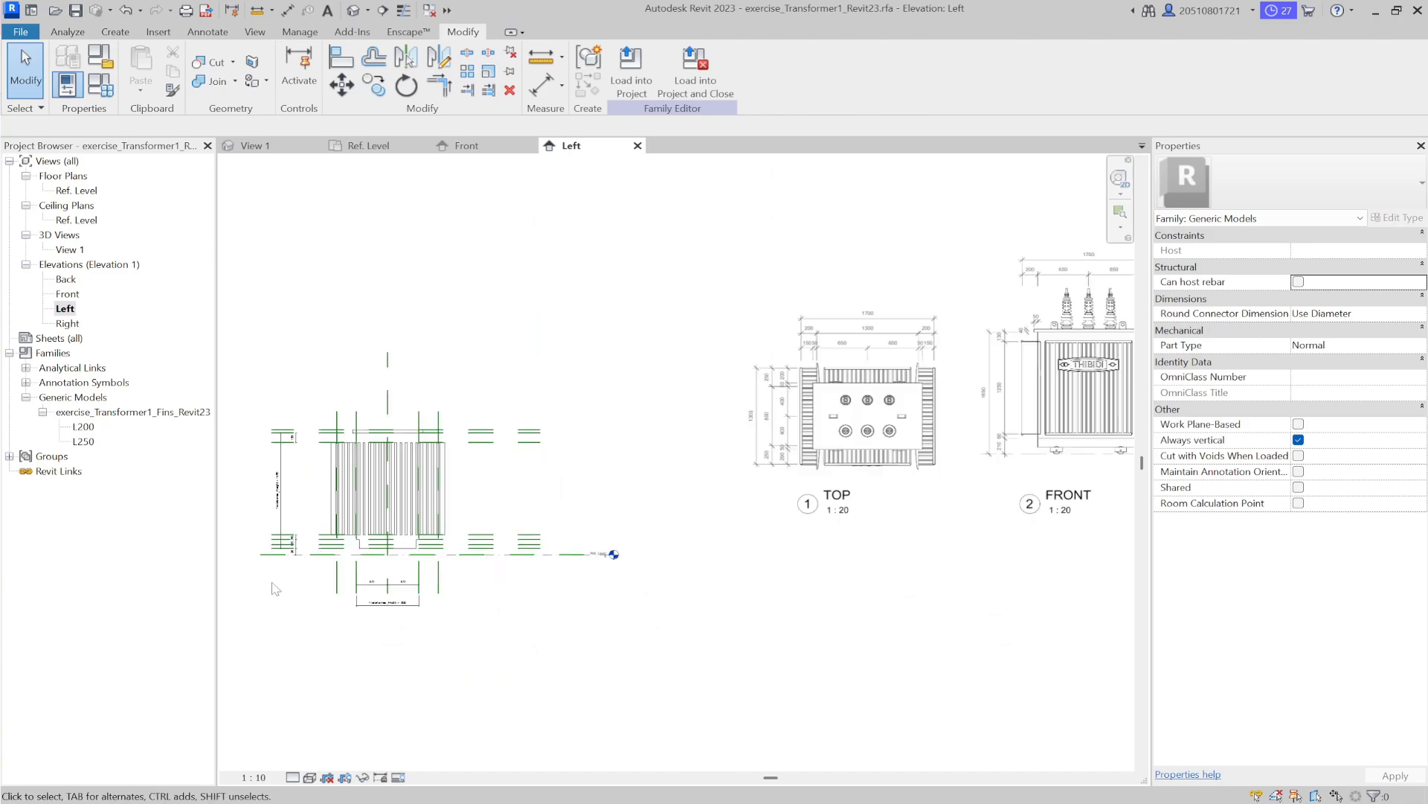
scroll(276, 589, "up", 5)
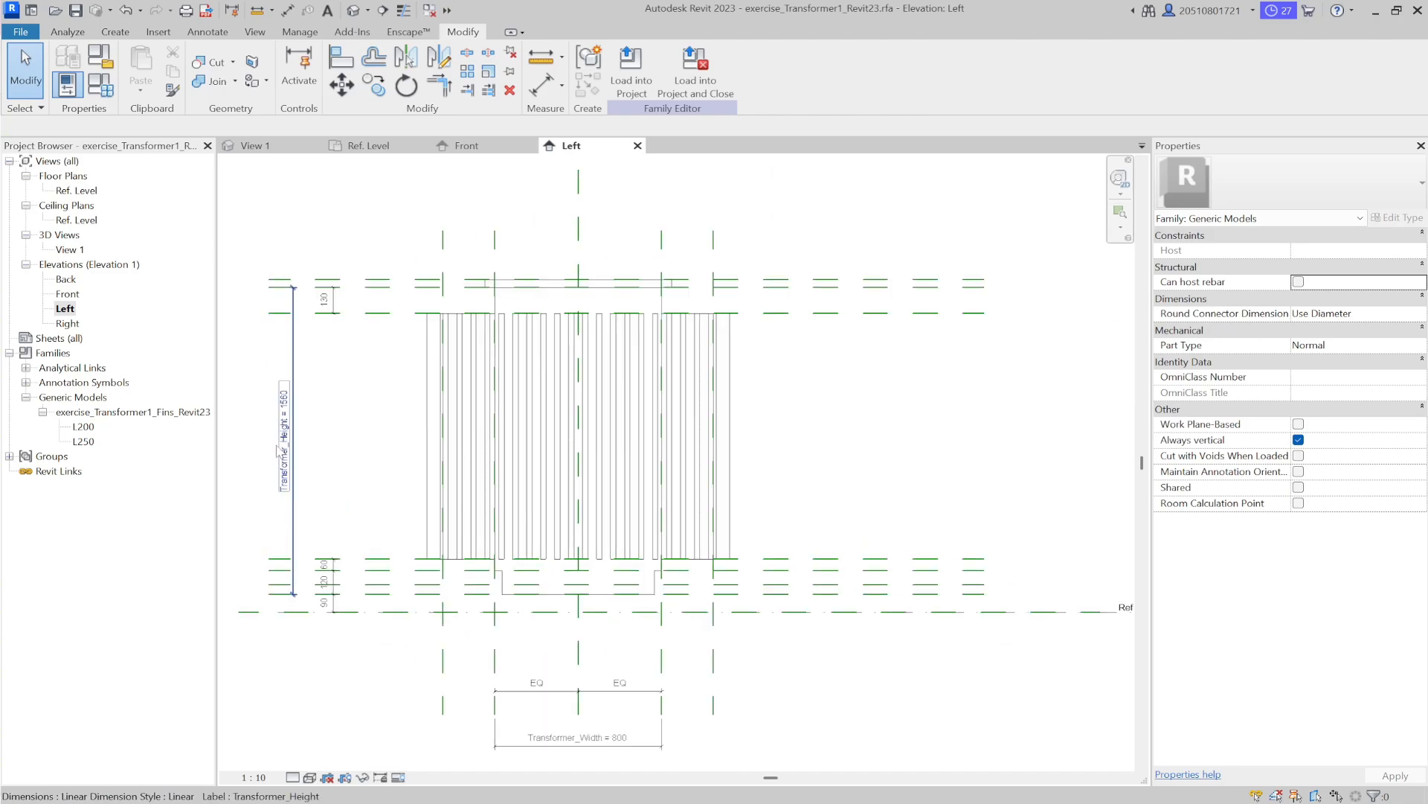
left_click(551, 85)
left_click(549, 287)
left_click(489, 287)
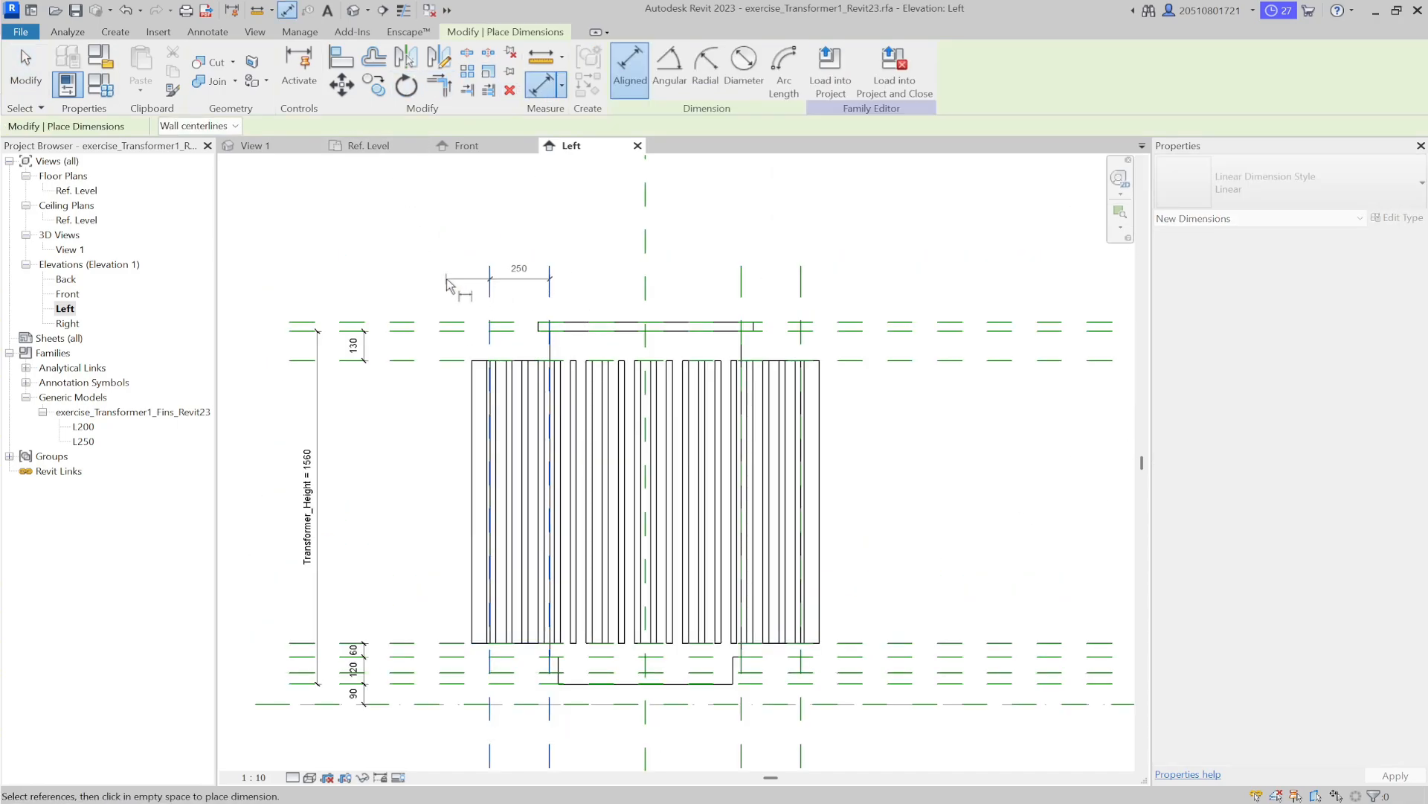
key("Escape")
key("Escape")
left_click(637, 145)
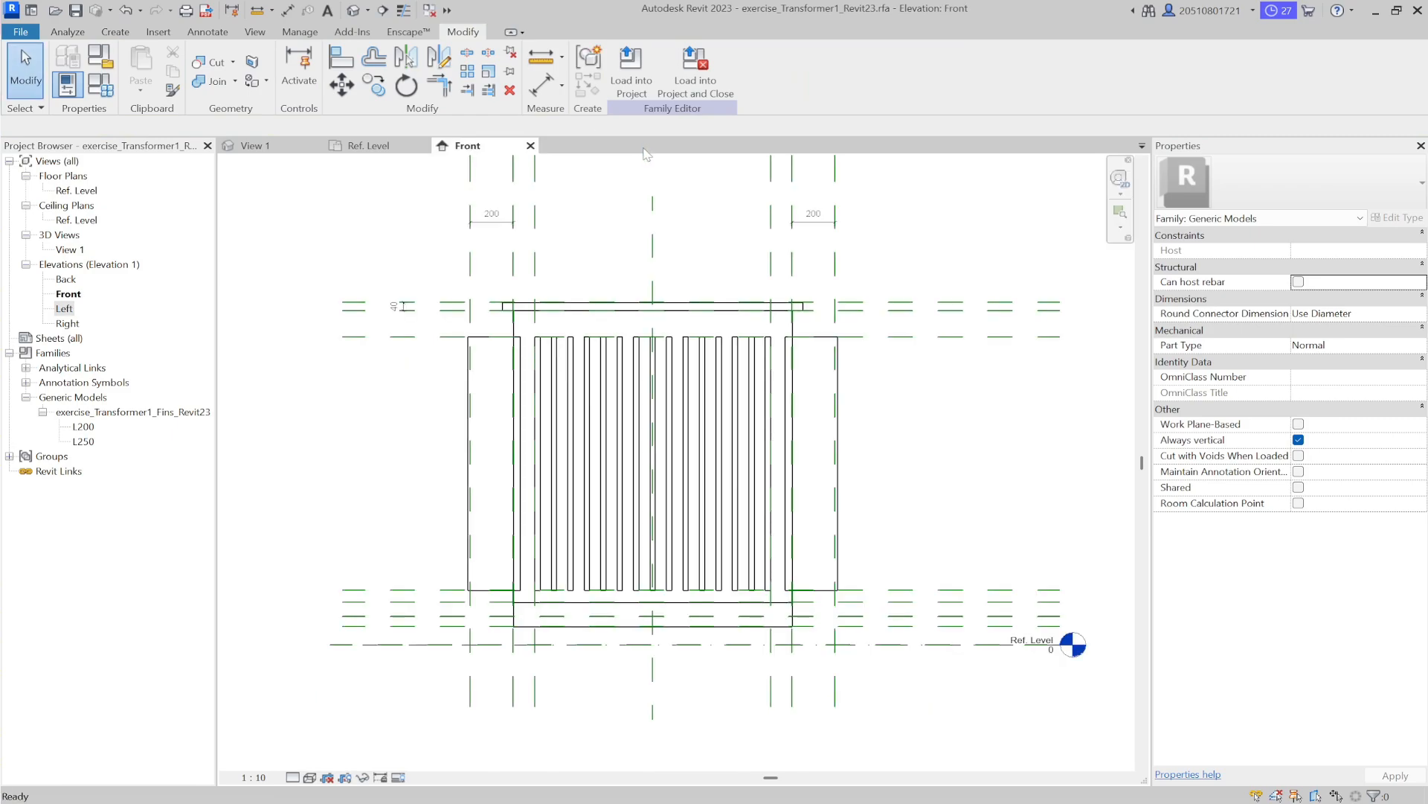
Start an extrusion and sketch two circles outside the right fins, about 40 mm radius near the fin tops and 60 mm near the bottoms
left_click(115, 32)
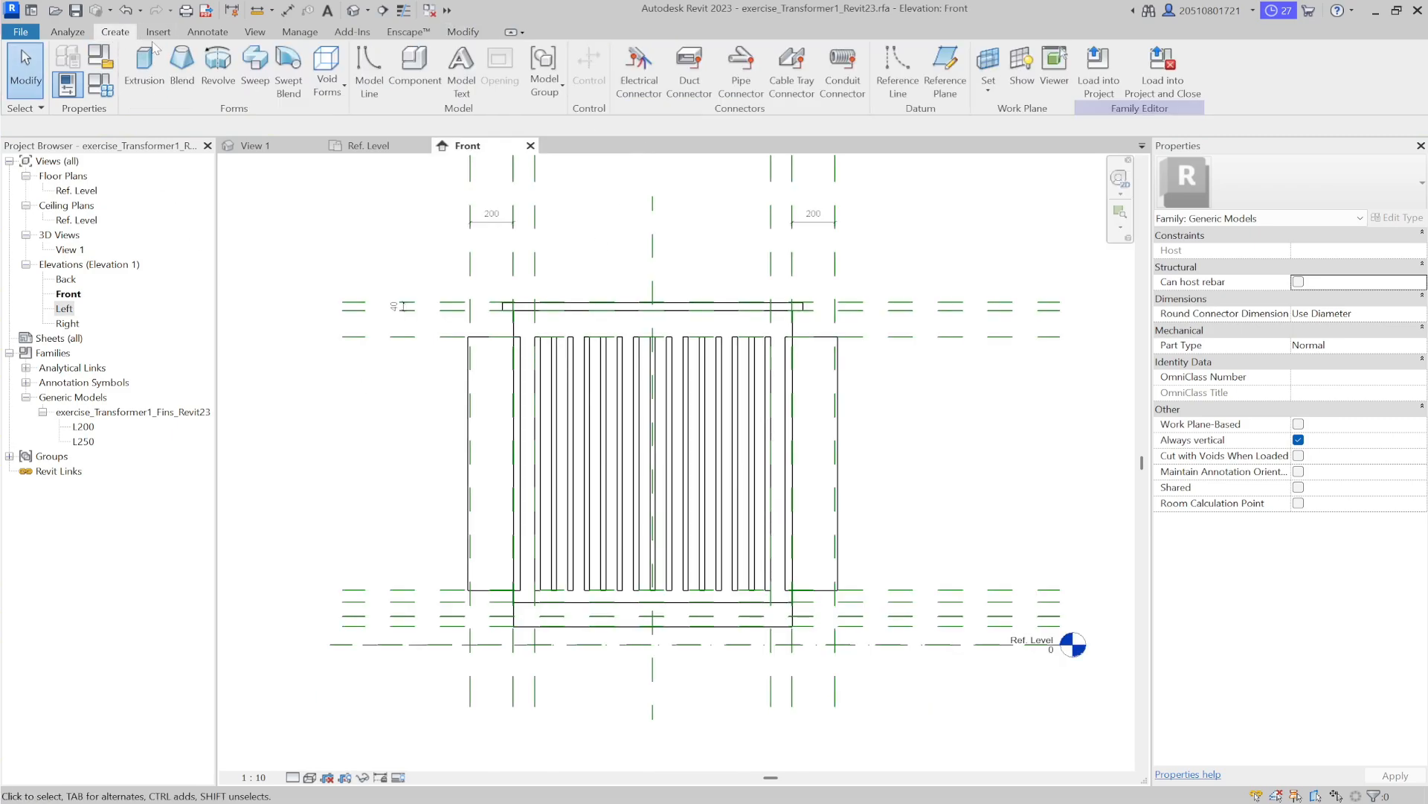
left_click(159, 63)
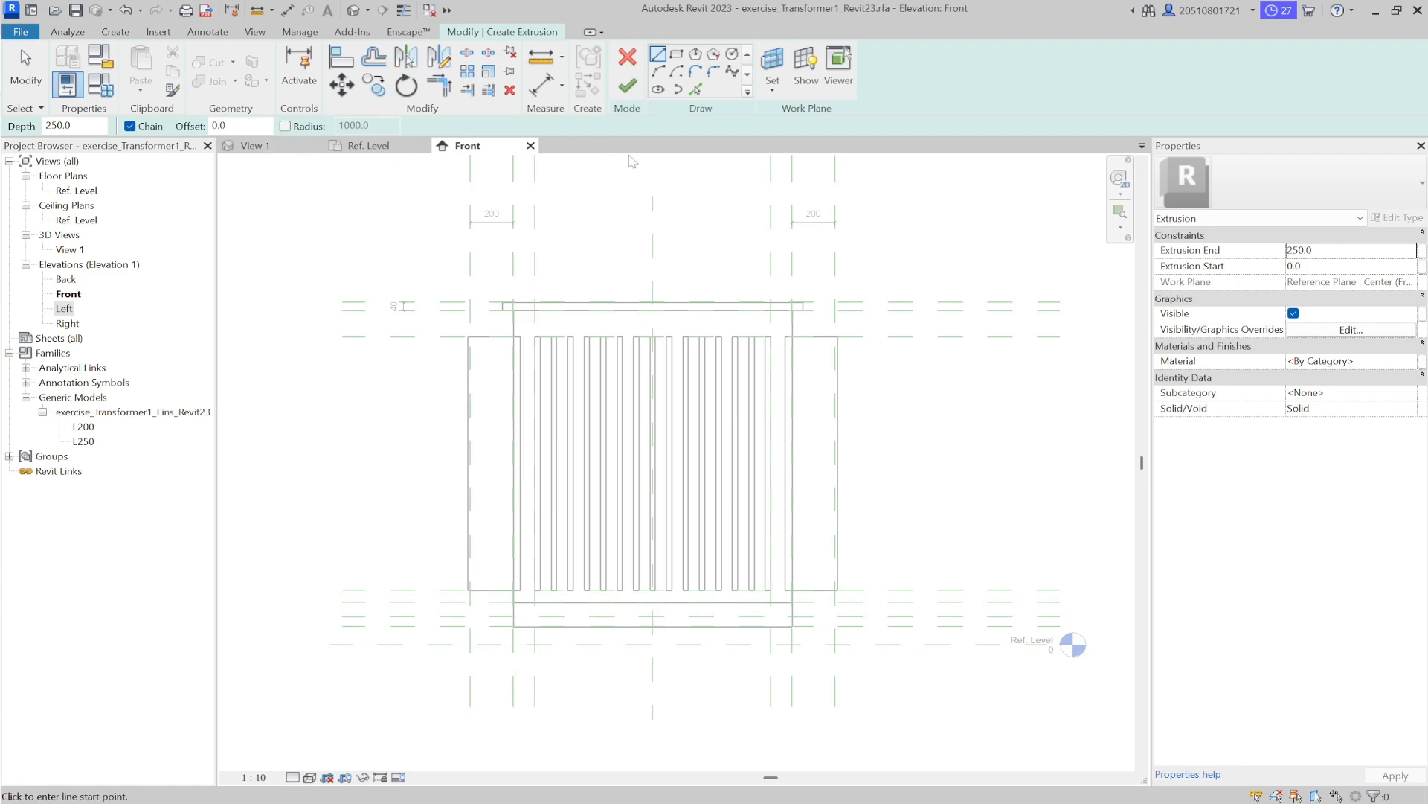
left_click(732, 54)
scroll(885, 349, "up", 2)
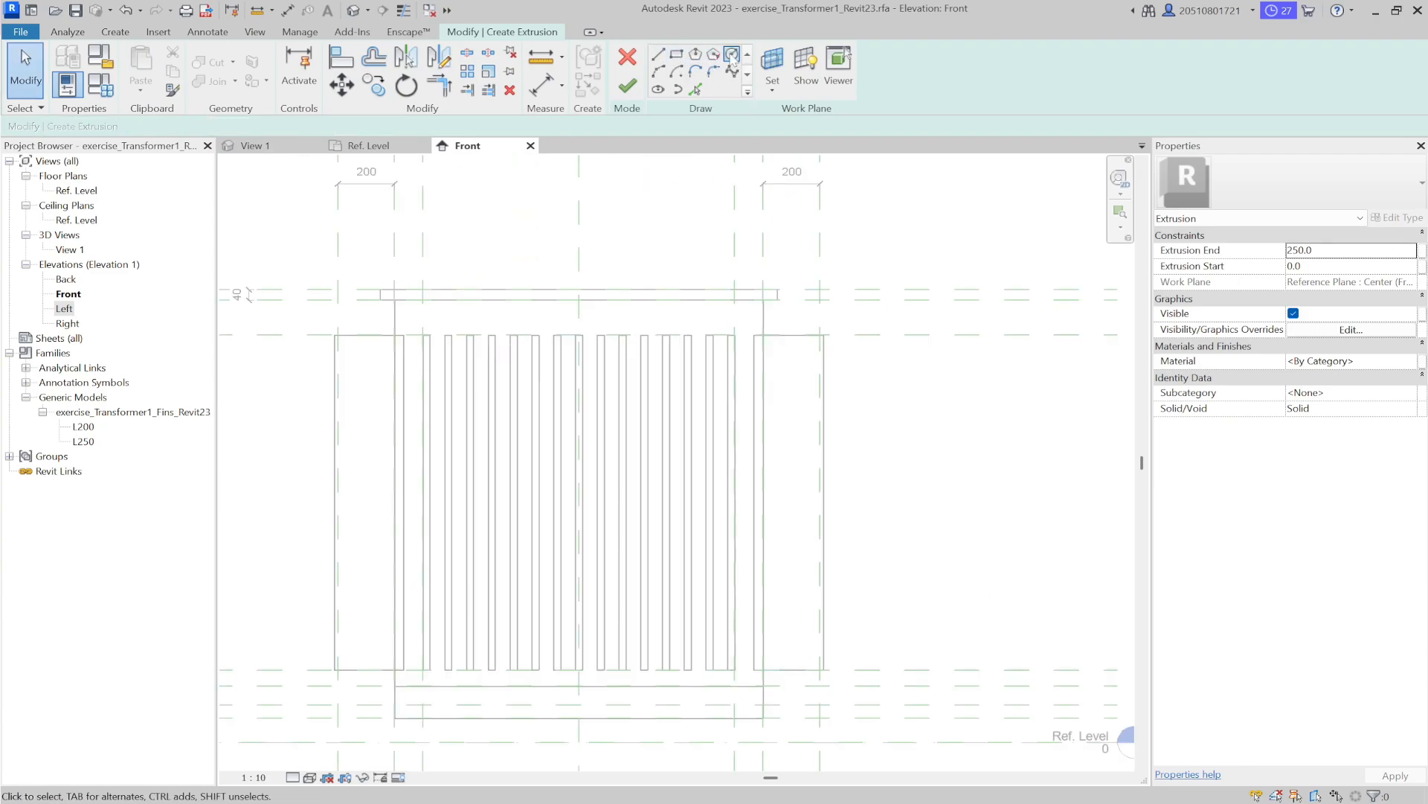
left_click(863, 355)
scroll(855, 353, "up", 2)
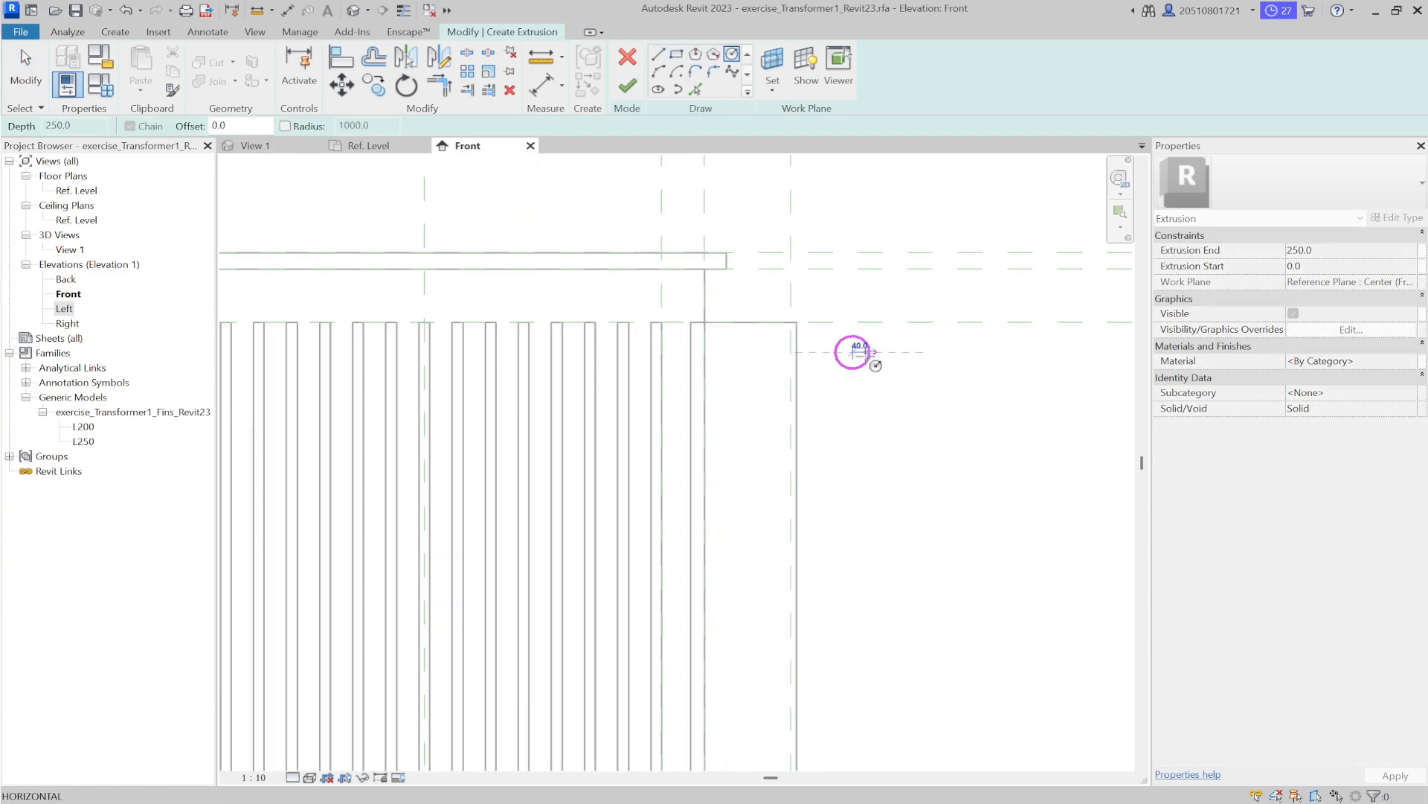
left_click(872, 352)
scroll(826, 260, "down", 2)
left_click(838, 616)
left_click(851, 605)
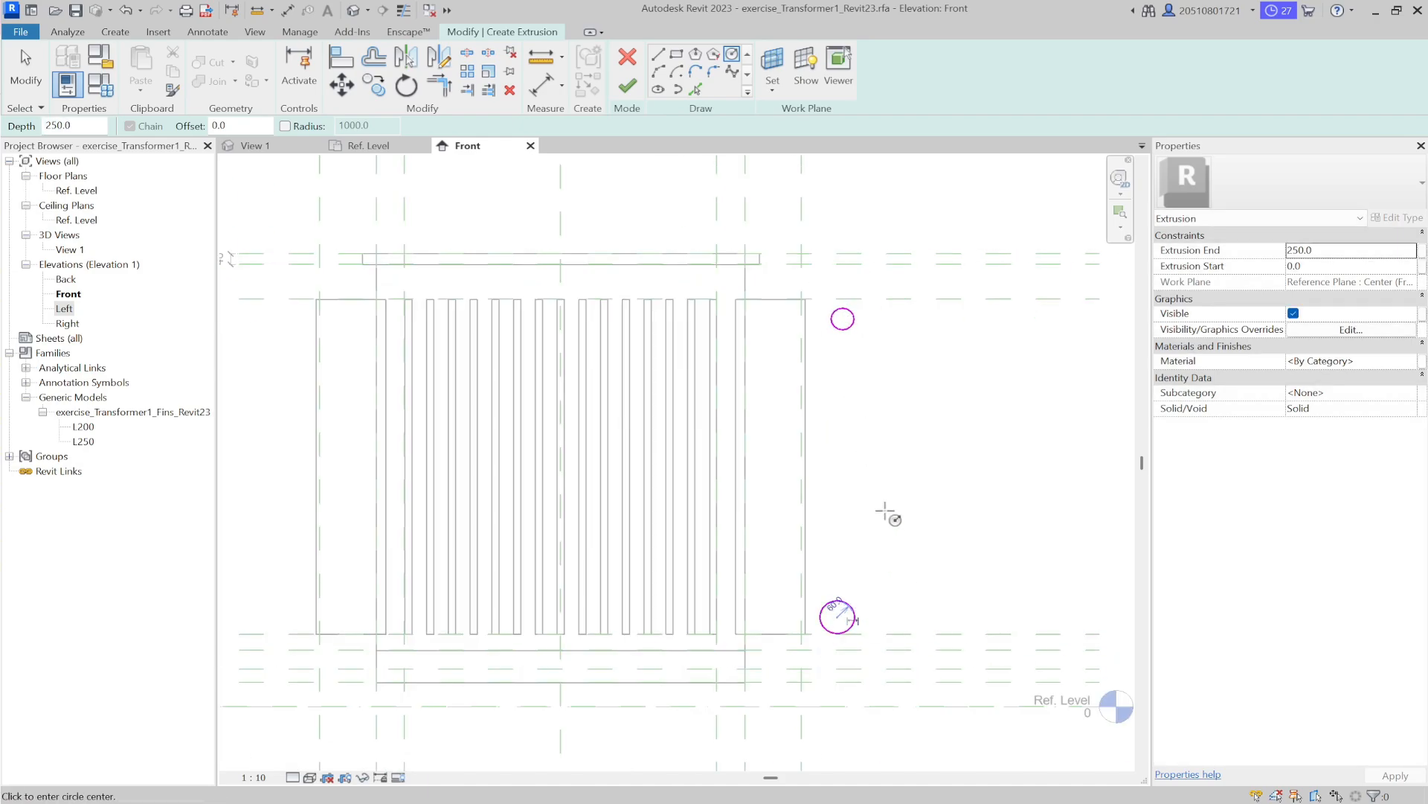
Make the center marks of both sketched circles visible
scroll(886, 513, "up", 1)
key("Escape")
left_click(823, 286)
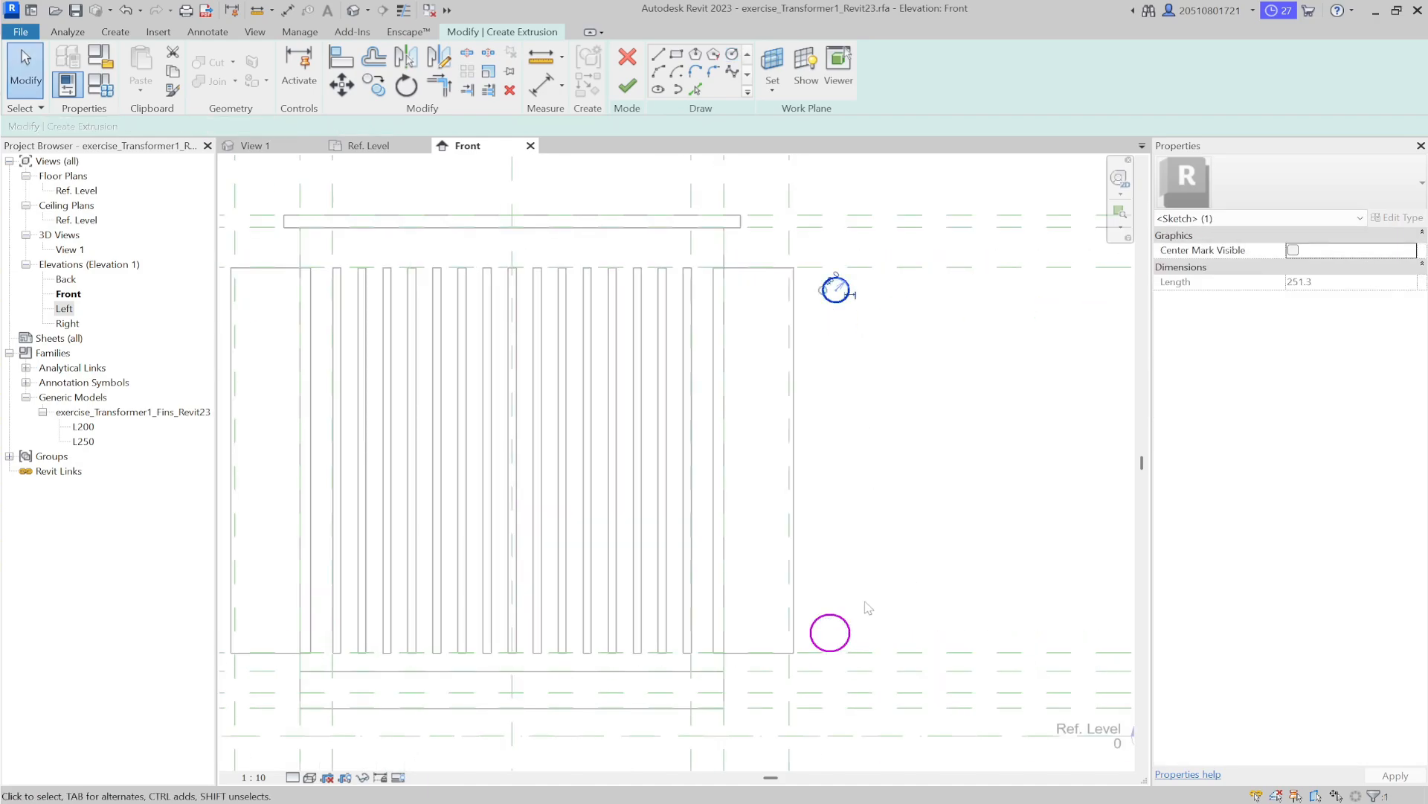
left_click(863, 610, "ctrl")
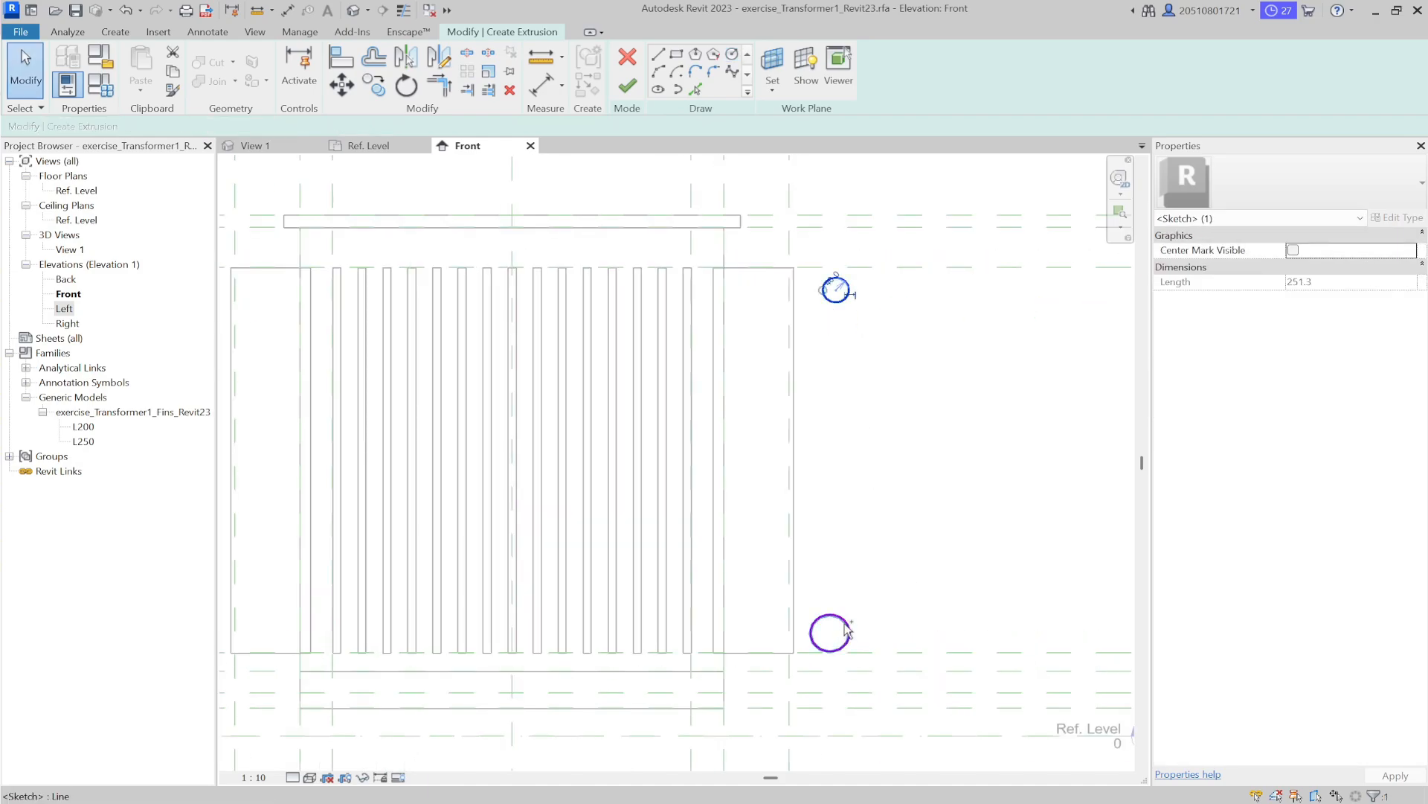
left_click(1293, 250)
left_click(1017, 440)
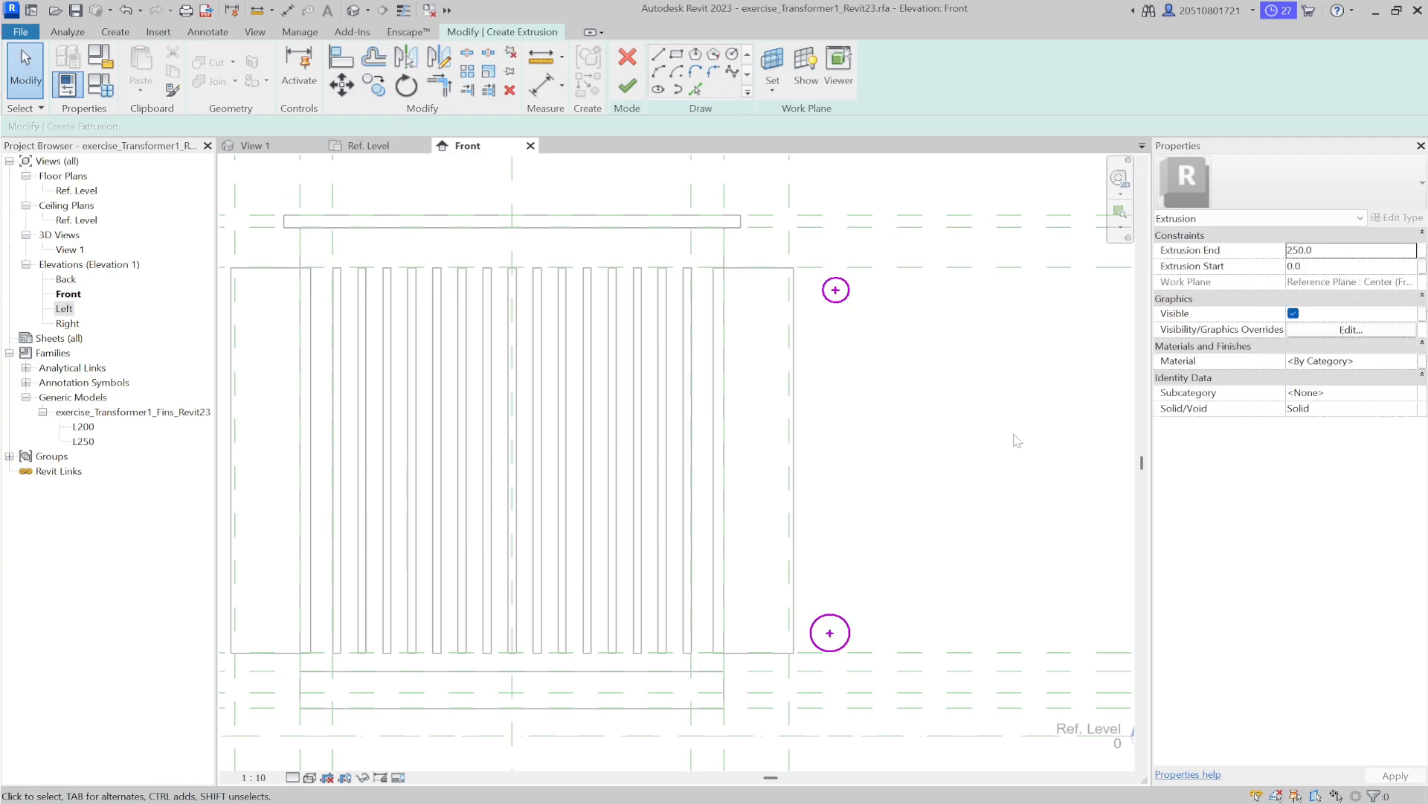
Align both circle centers with locking to the right outer vertical plane and to the horizontal planes at the fins' top and bottom ends
key("a")
key("l")
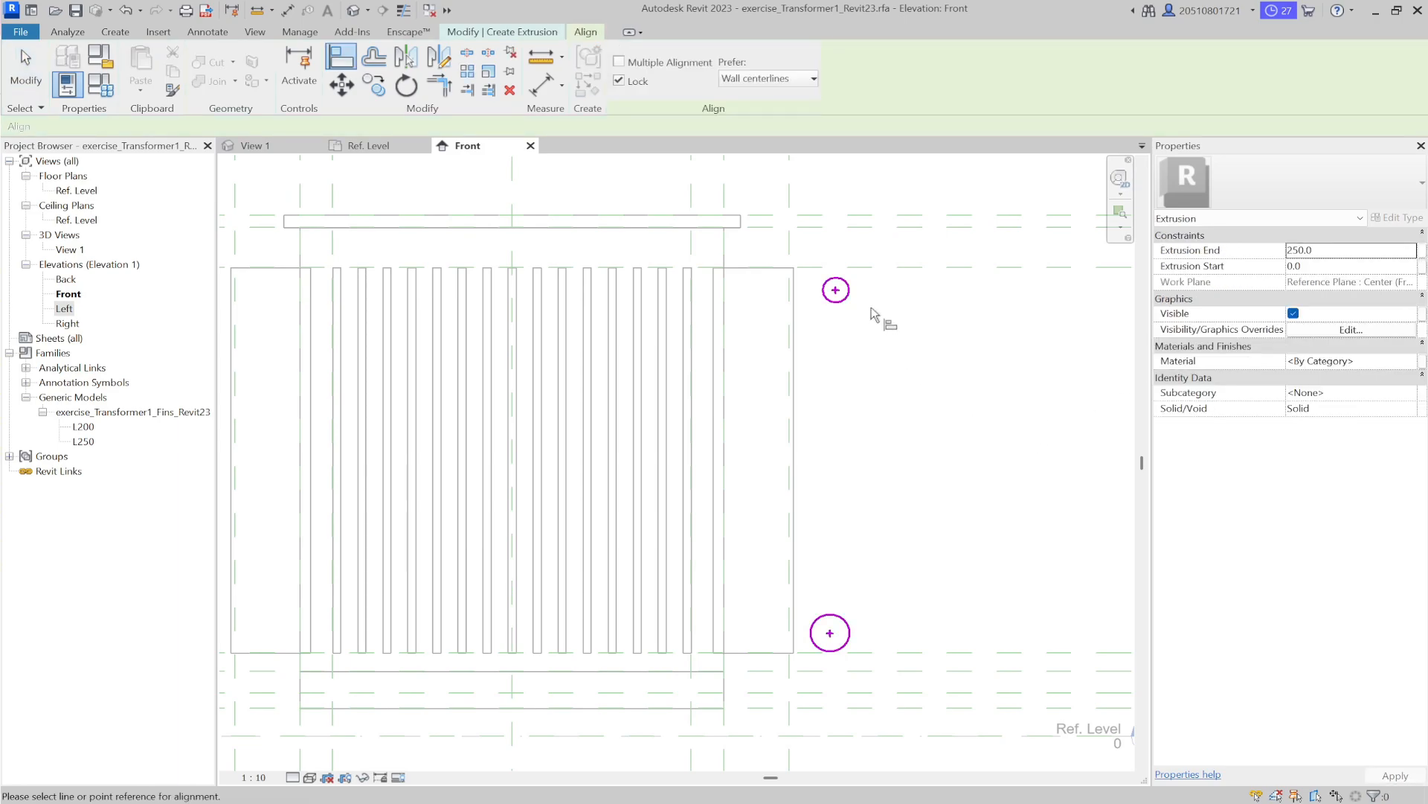
left_click(790, 255)
left_click(836, 292, "ctrl")
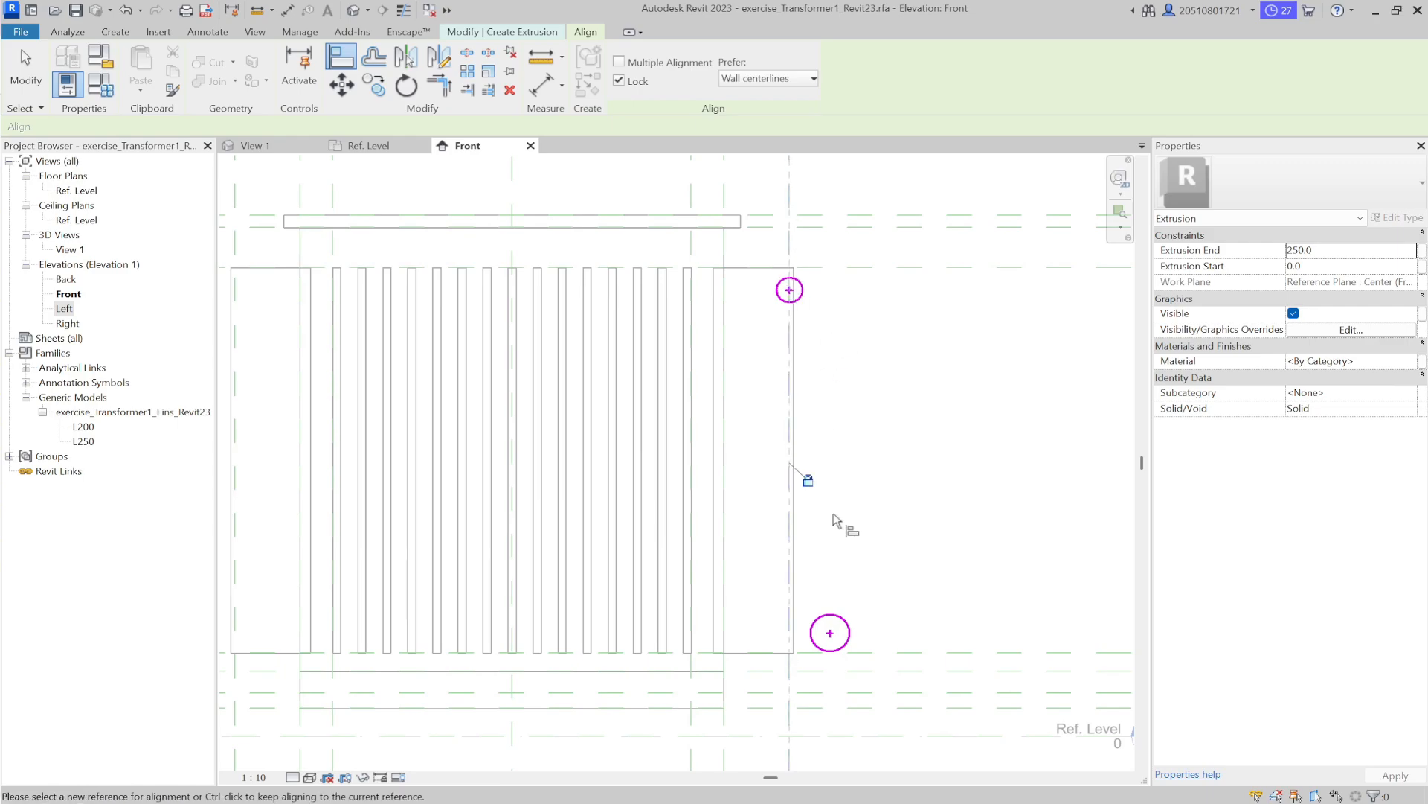
left_click(828, 632)
left_click(856, 267)
left_click(799, 298)
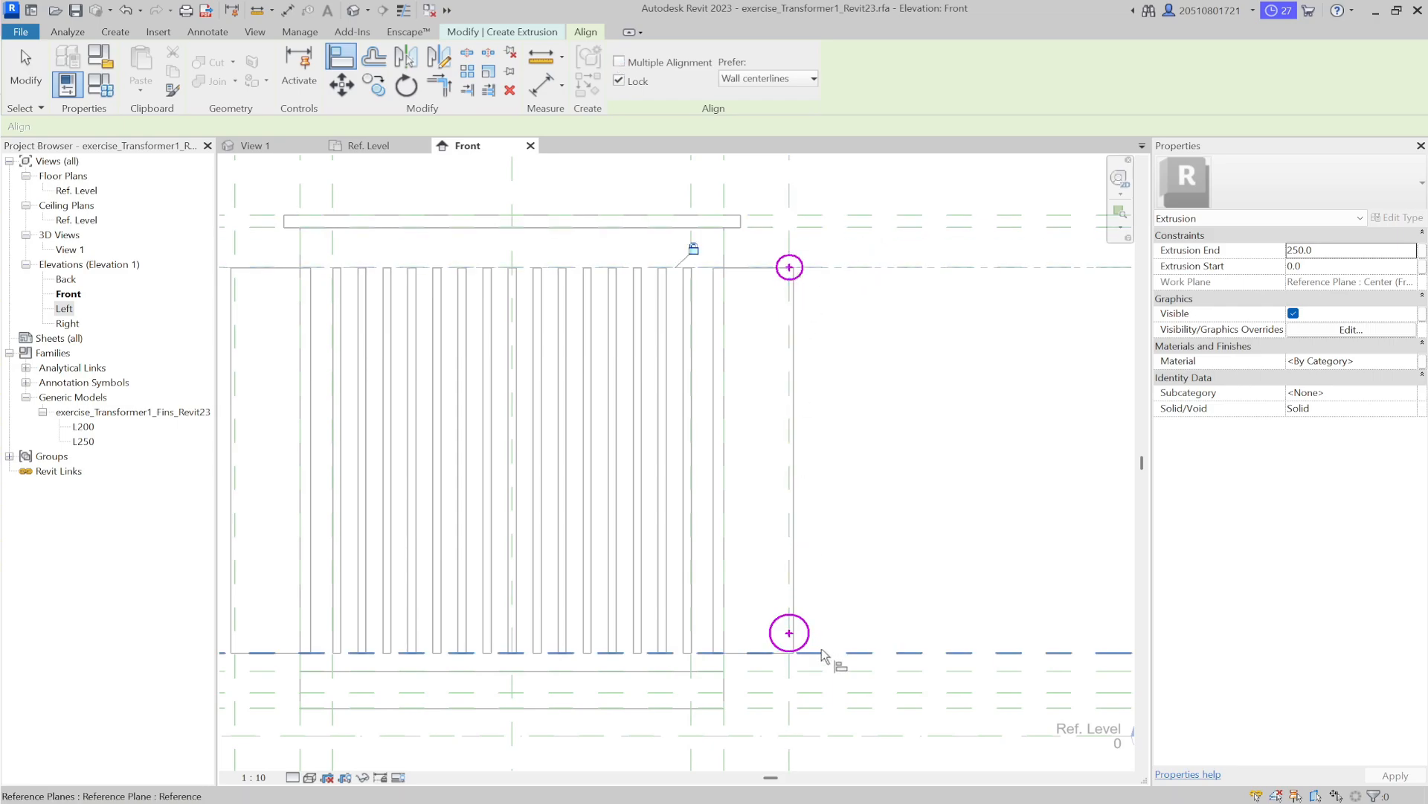
left_click(821, 649)
left_click(808, 633)
key("Escape")
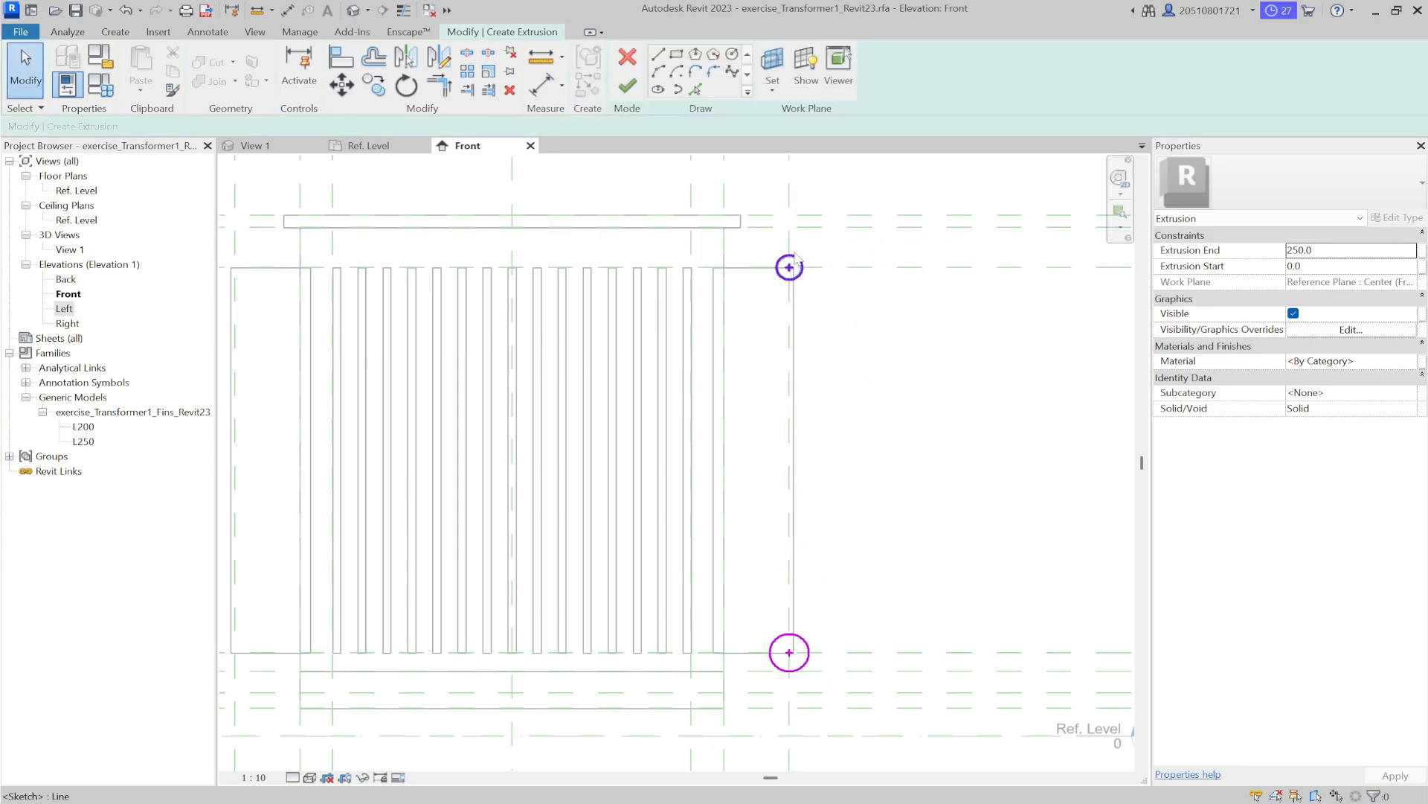
Add a diameter dimension to each of the two sketched circles
left_click(562, 88)
left_click(576, 211)
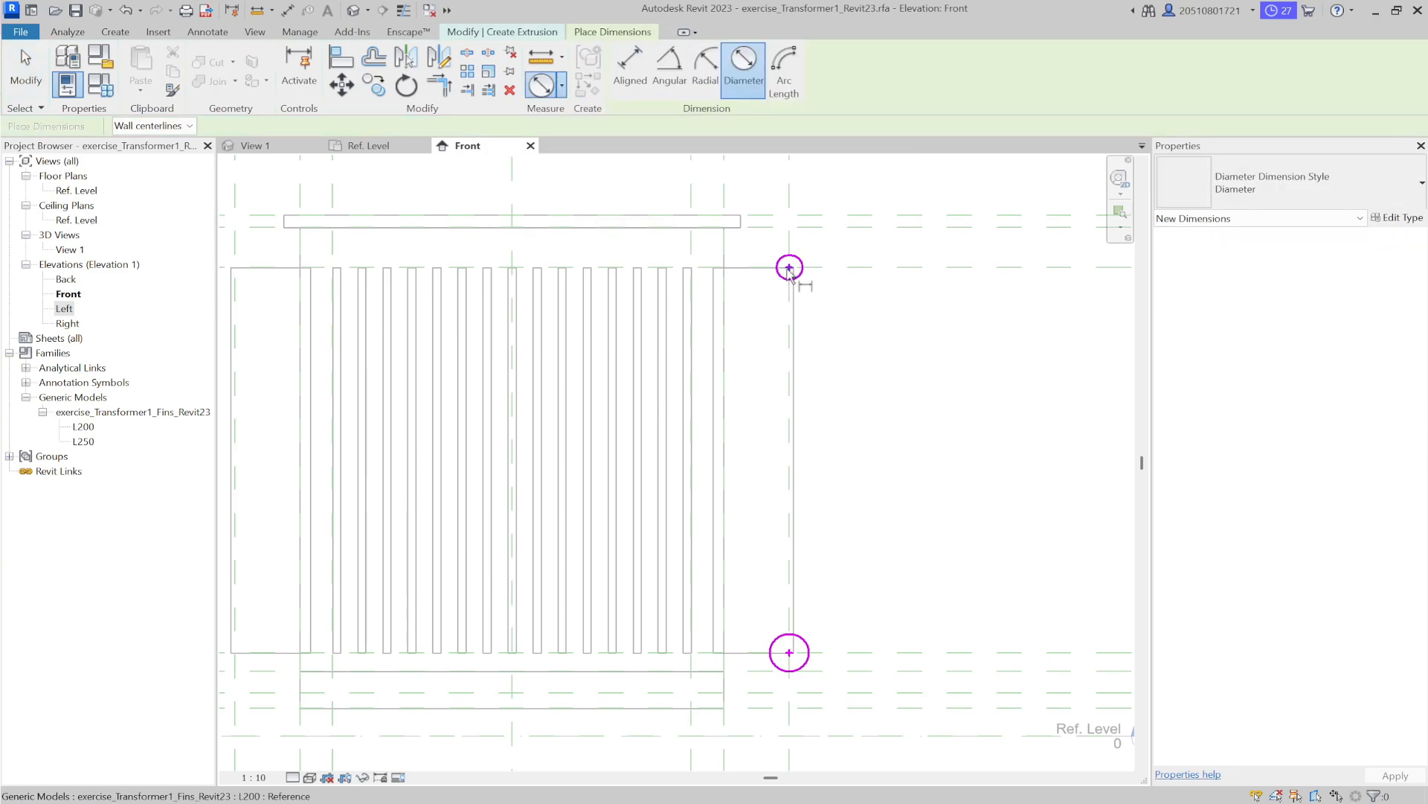
left_click(831, 274)
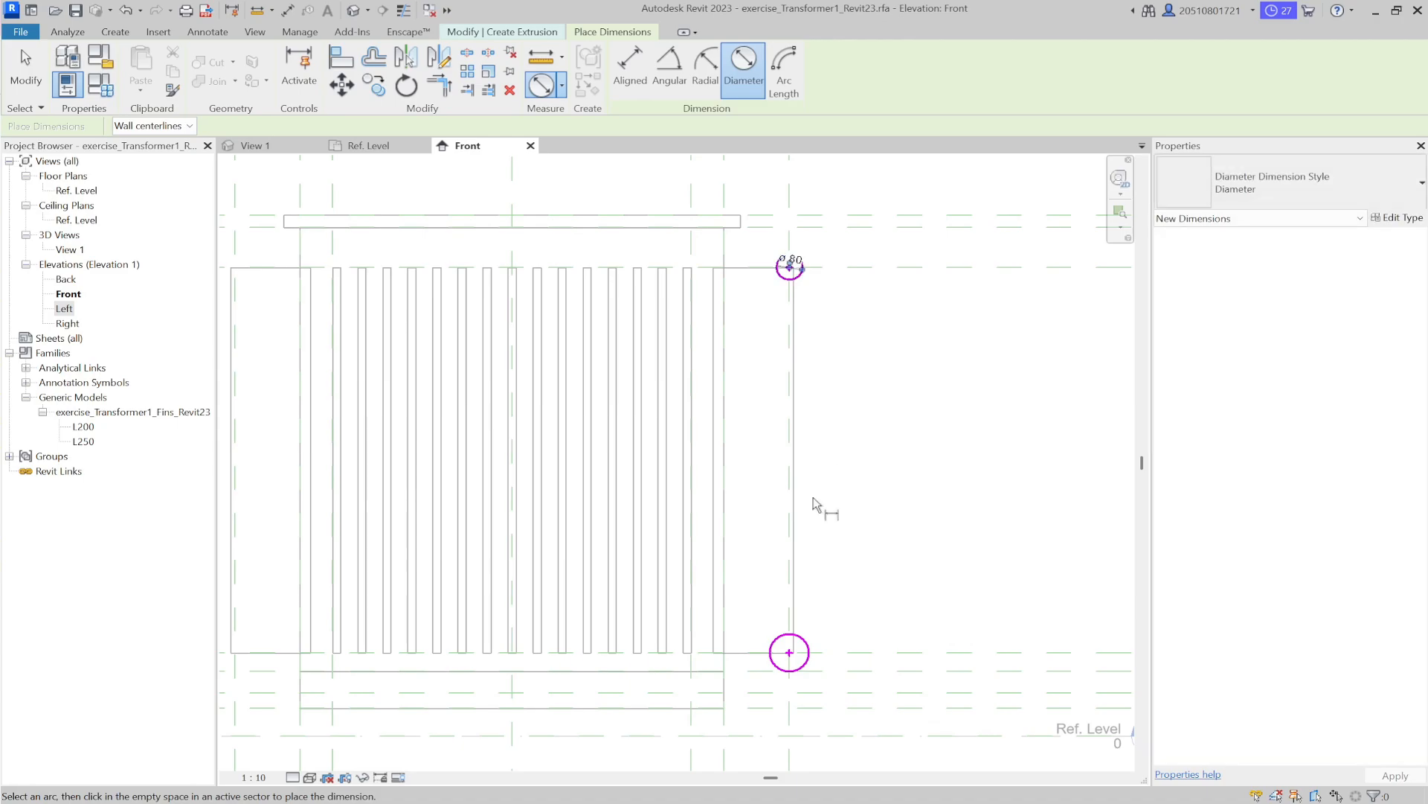
left_click(809, 650)
left_click(848, 633)
key("Escape")
key("Escape")
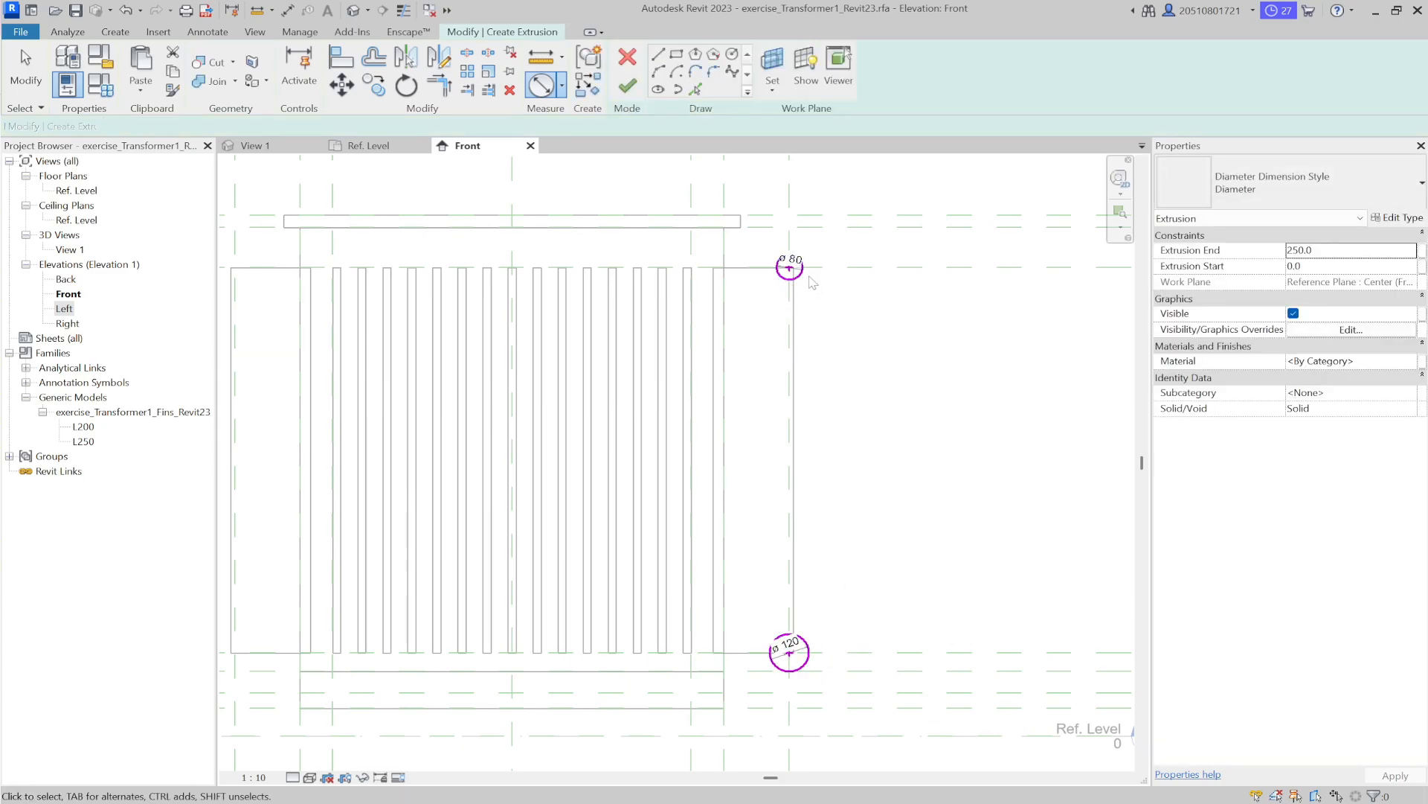
Set the upper circle's diameter to 25 mm
left_click(803, 285)
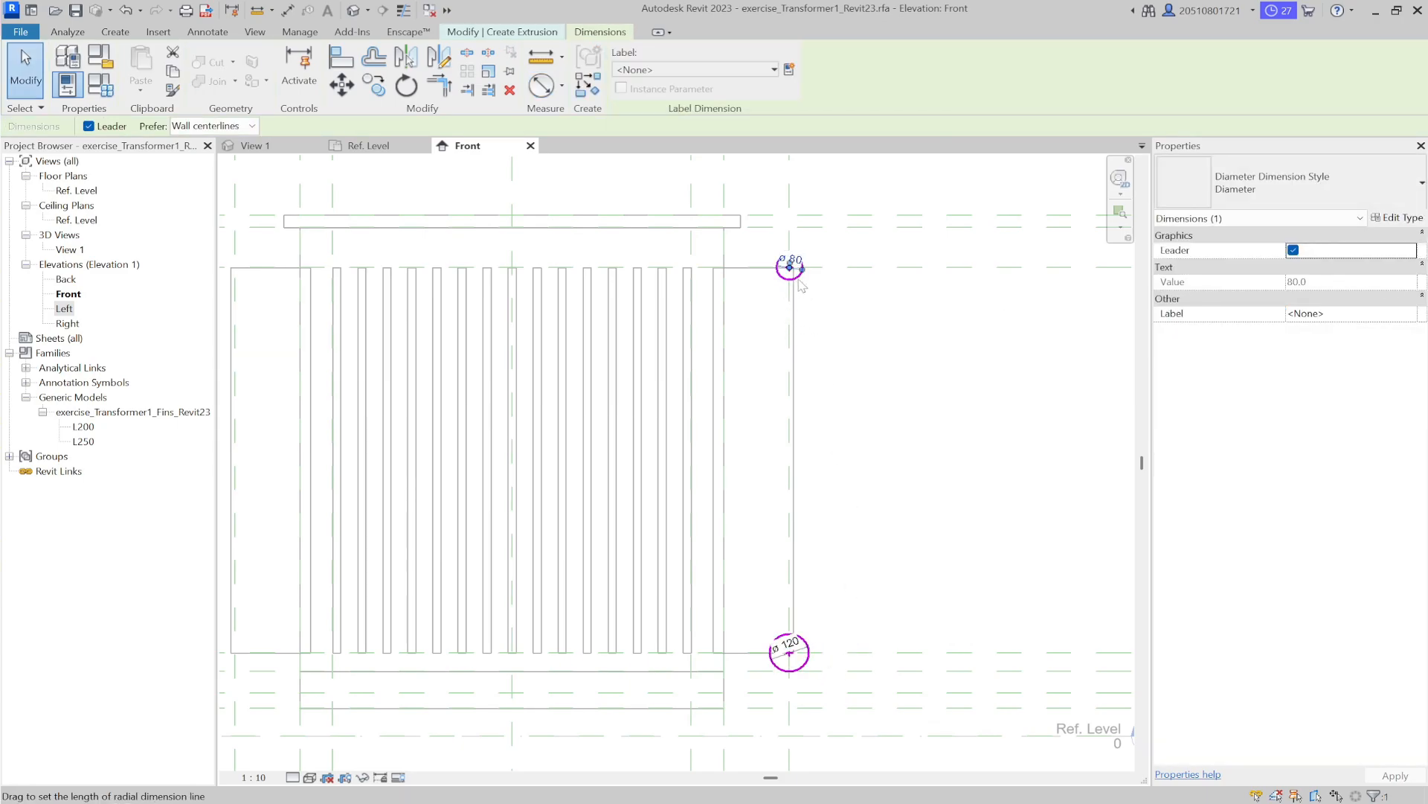
scroll(802, 285, "up", 3)
left_click(796, 244)
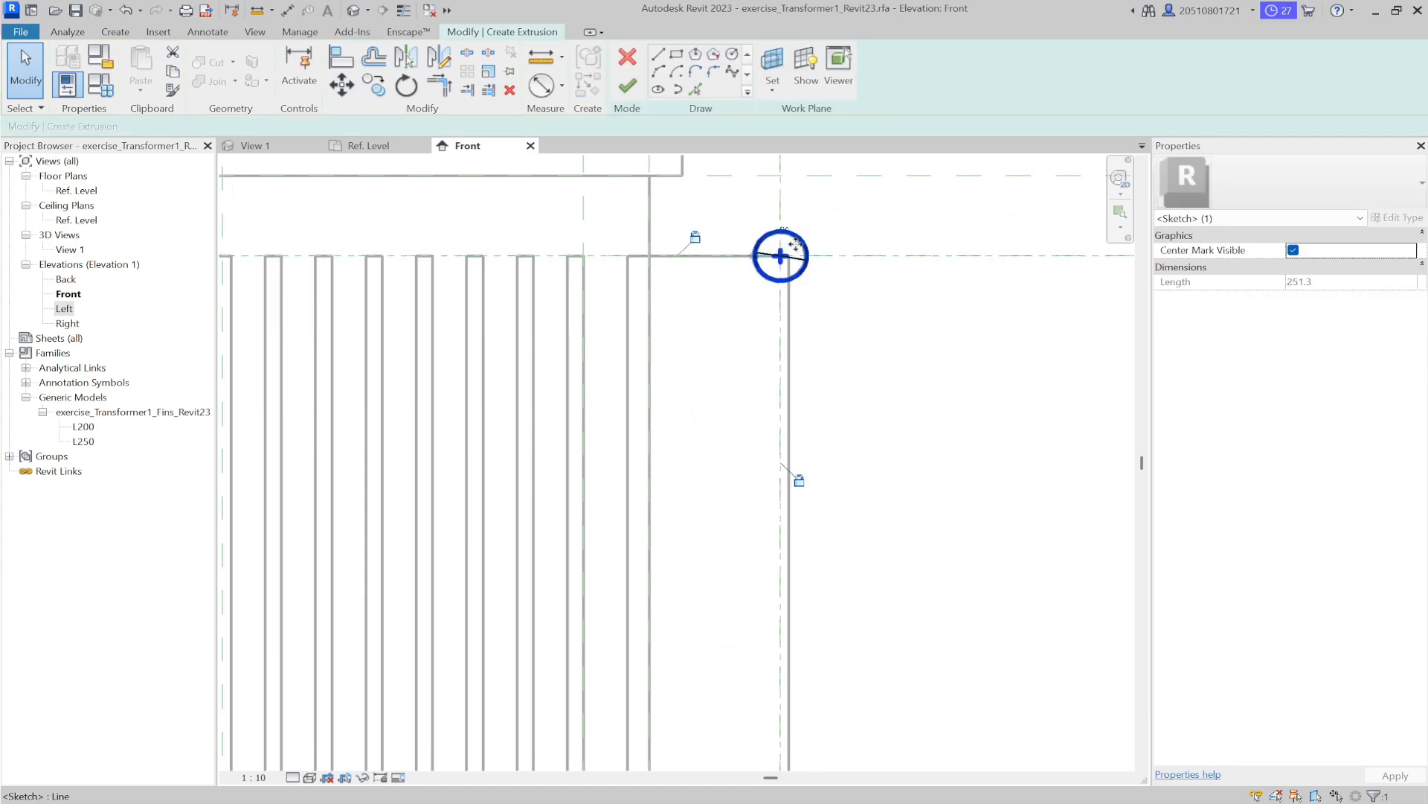
type("20")
key("Return")
type("25")
key("Return")
left_click(839, 326)
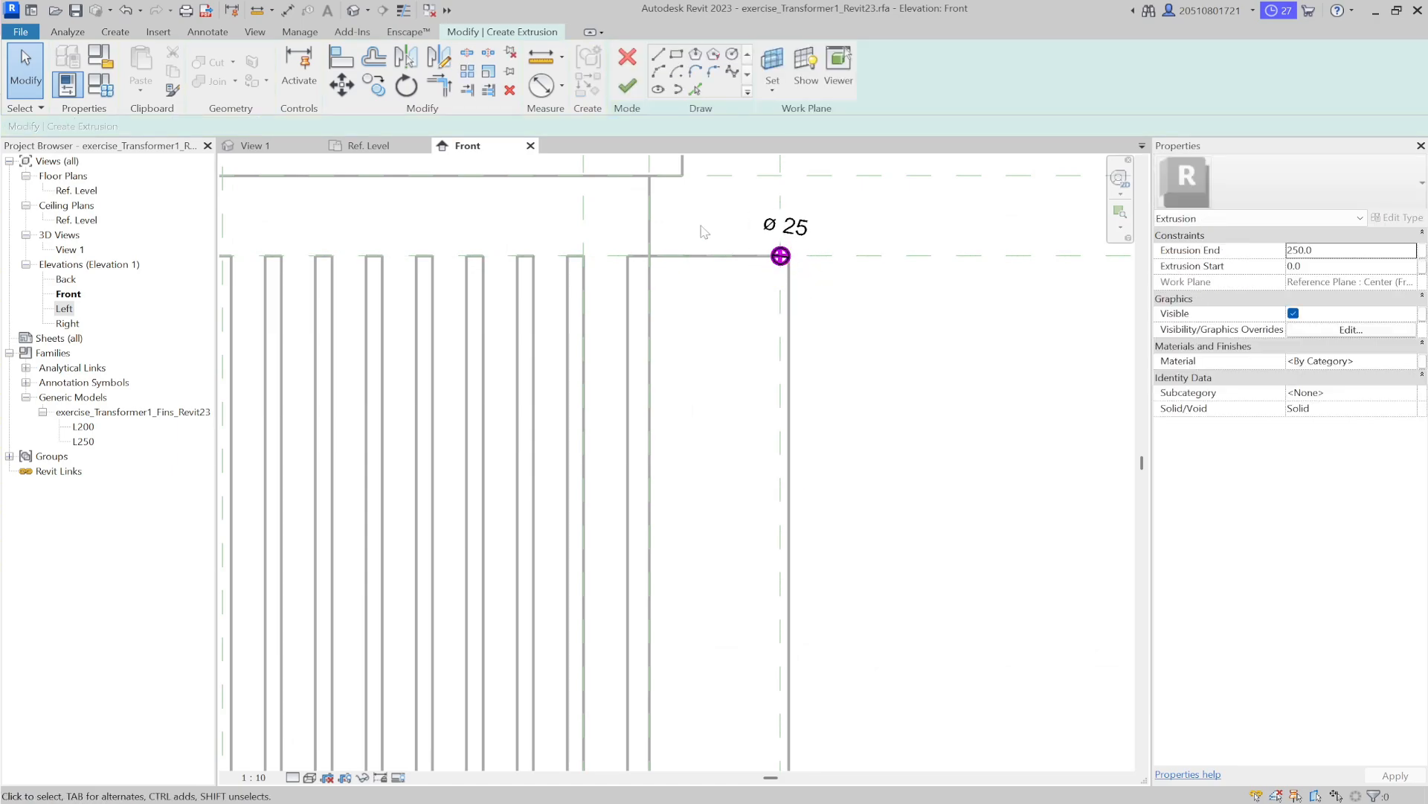
Set the lower circle's diameter to 25 mm
scroll(686, 220, "down", 3)
scroll(756, 640, "up", 3)
left_click(715, 612)
left_click(677, 556)
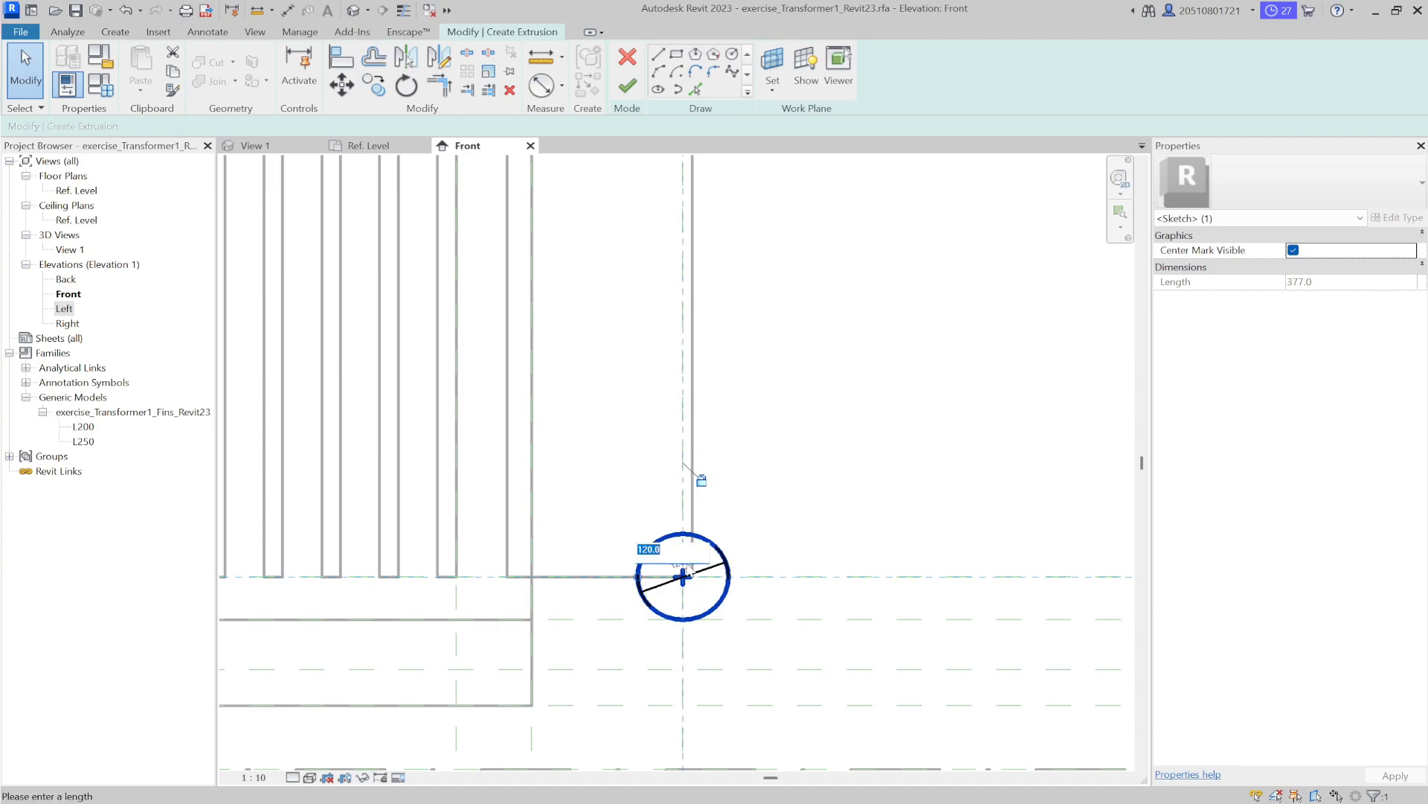
type("25")
key("Return")
left_click(759, 517)
scroll(759, 517, "down", 3)
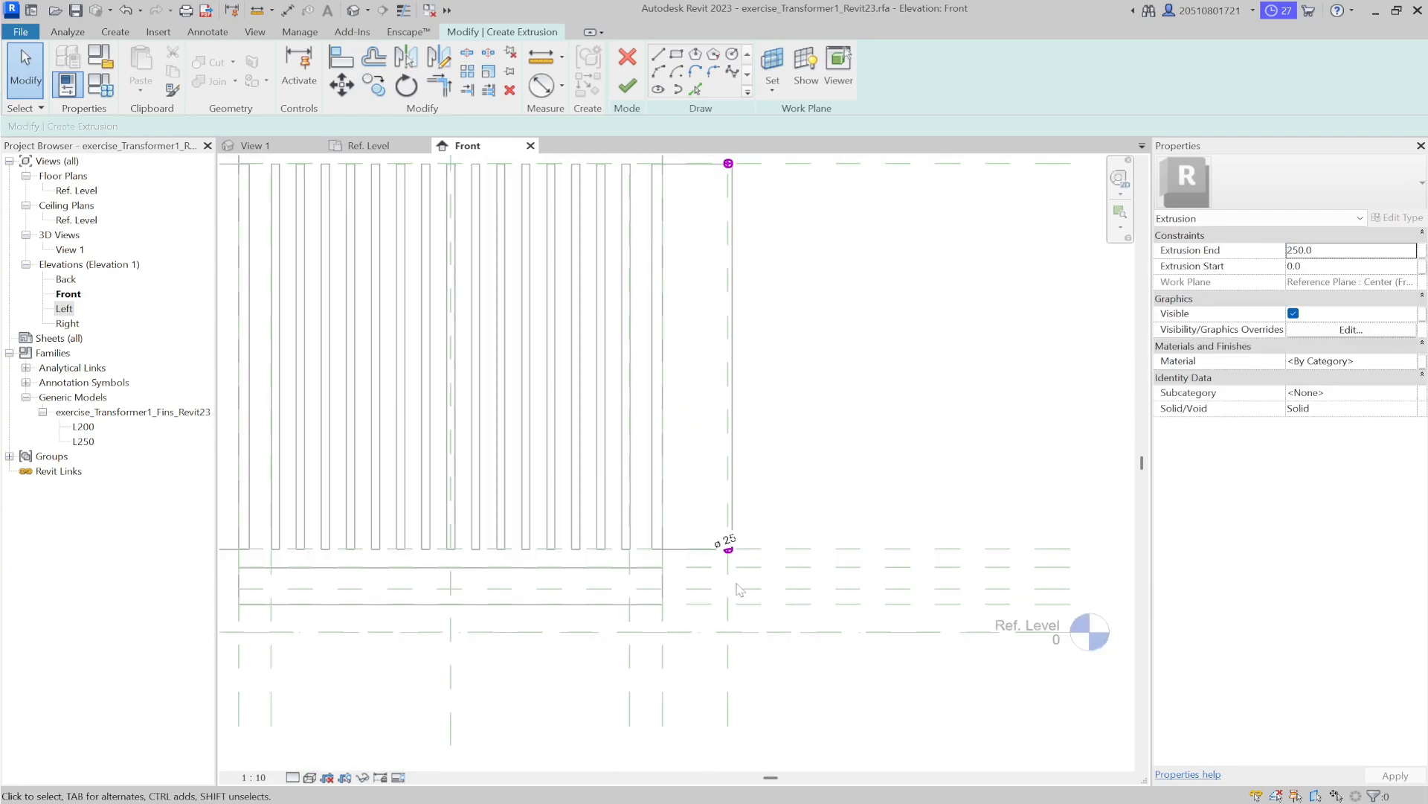
Mirror both circles with their diameter dimensions about the vertical center reference plane and finish the extrusion
left_click_drag(703, 206, 833, 661)
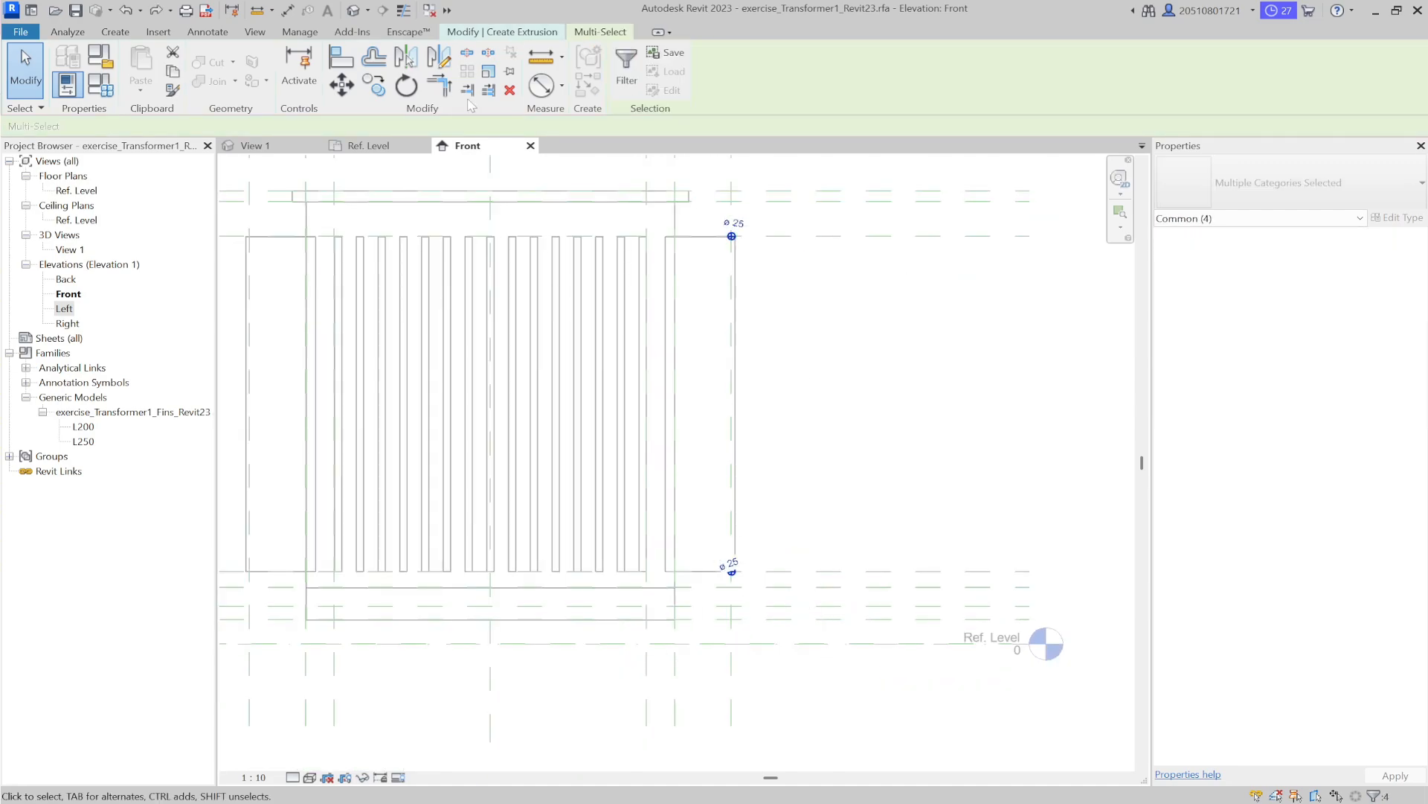
left_click(408, 58)
left_click(104, 129)
left_click(491, 172)
scroll(492, 178, "down", 1)
middle_click_drag(492, 177, 686, 265)
left_click(662, 247)
left_click(625, 87)
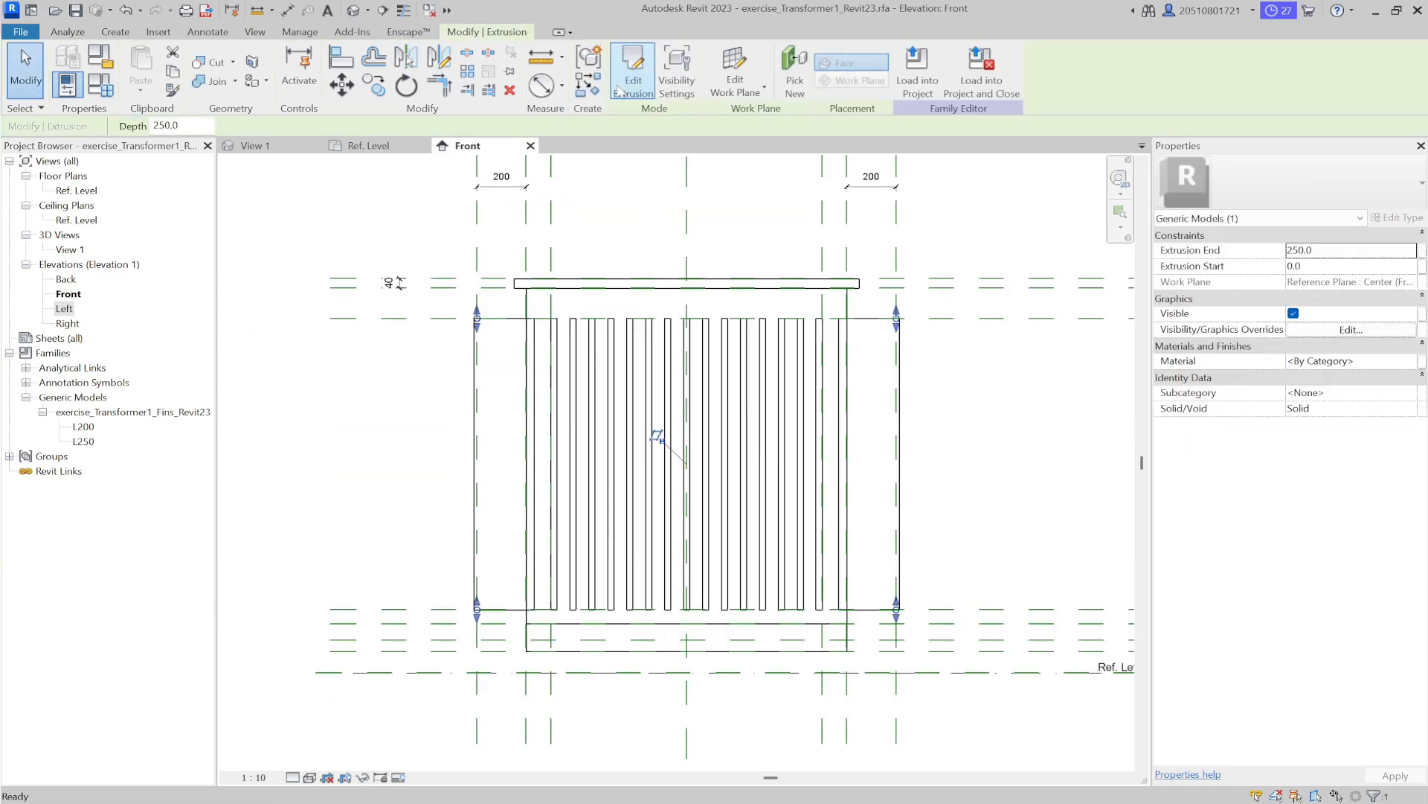
In the Ref. Level plan, align and lock the back ends of the side rods to the back fins' outer reference plane
left_click(369, 145)
scroll(891, 366, "down", 2)
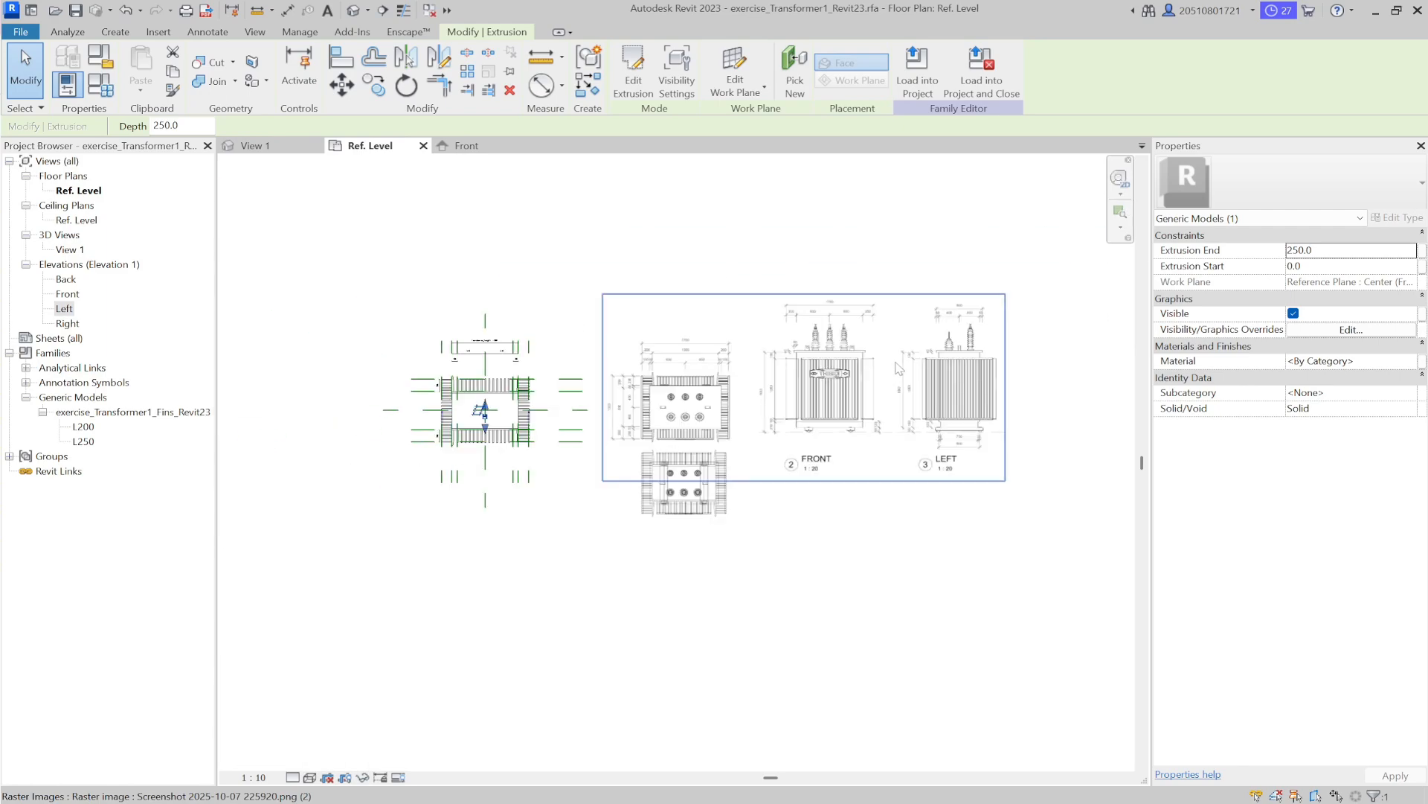
scroll(478, 431, "up", 5)
left_click(842, 336)
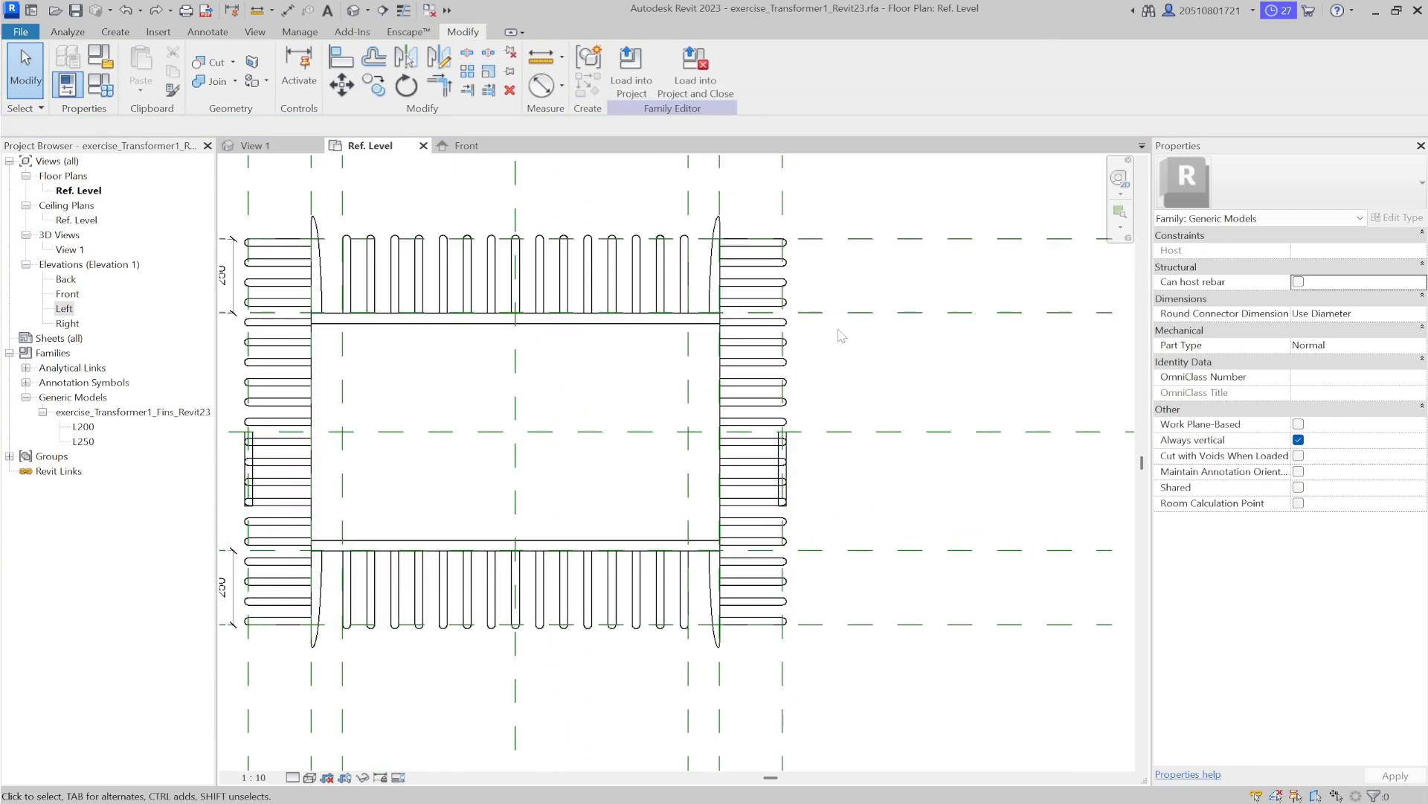
key("a")
key("l")
scroll(788, 450, "up", 3)
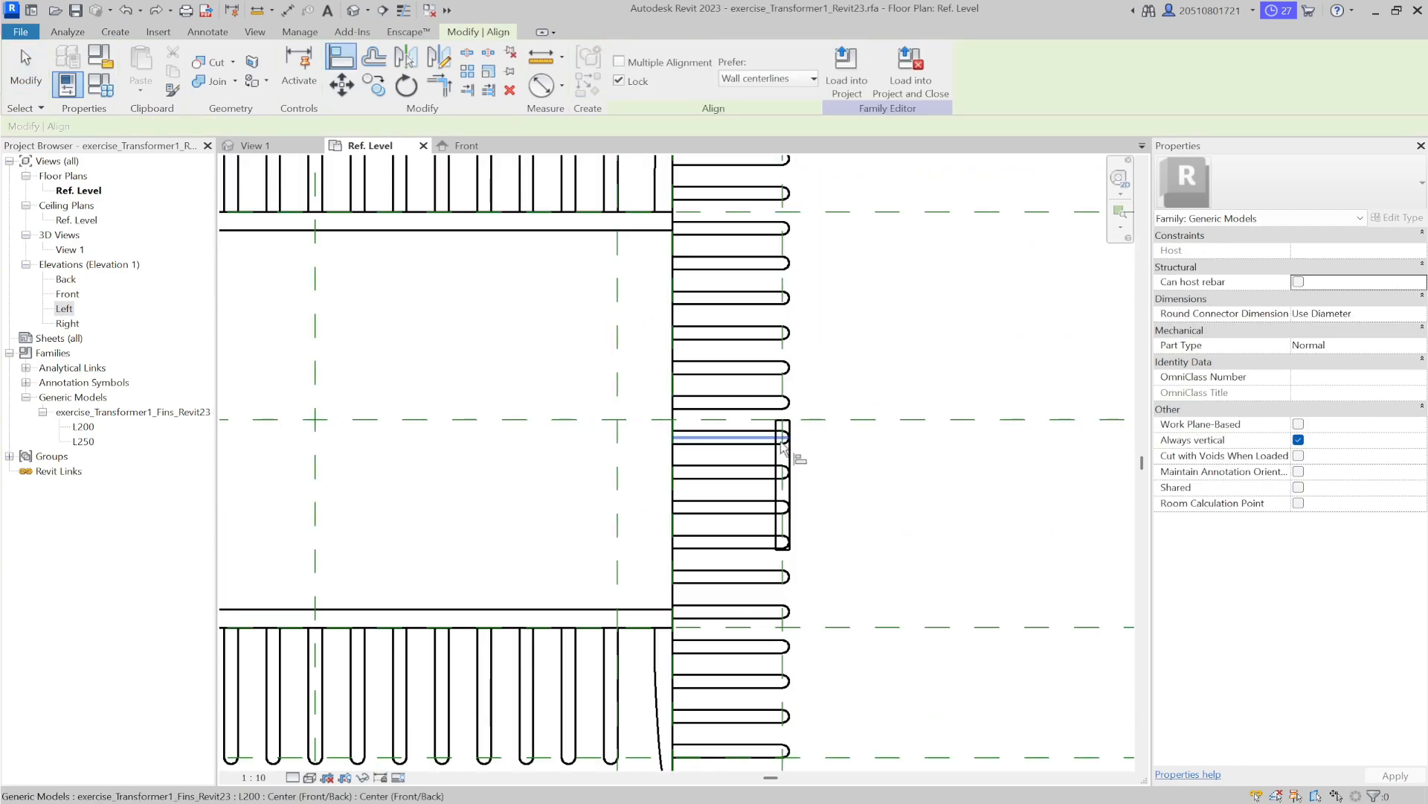
scroll(785, 428, "down", 5)
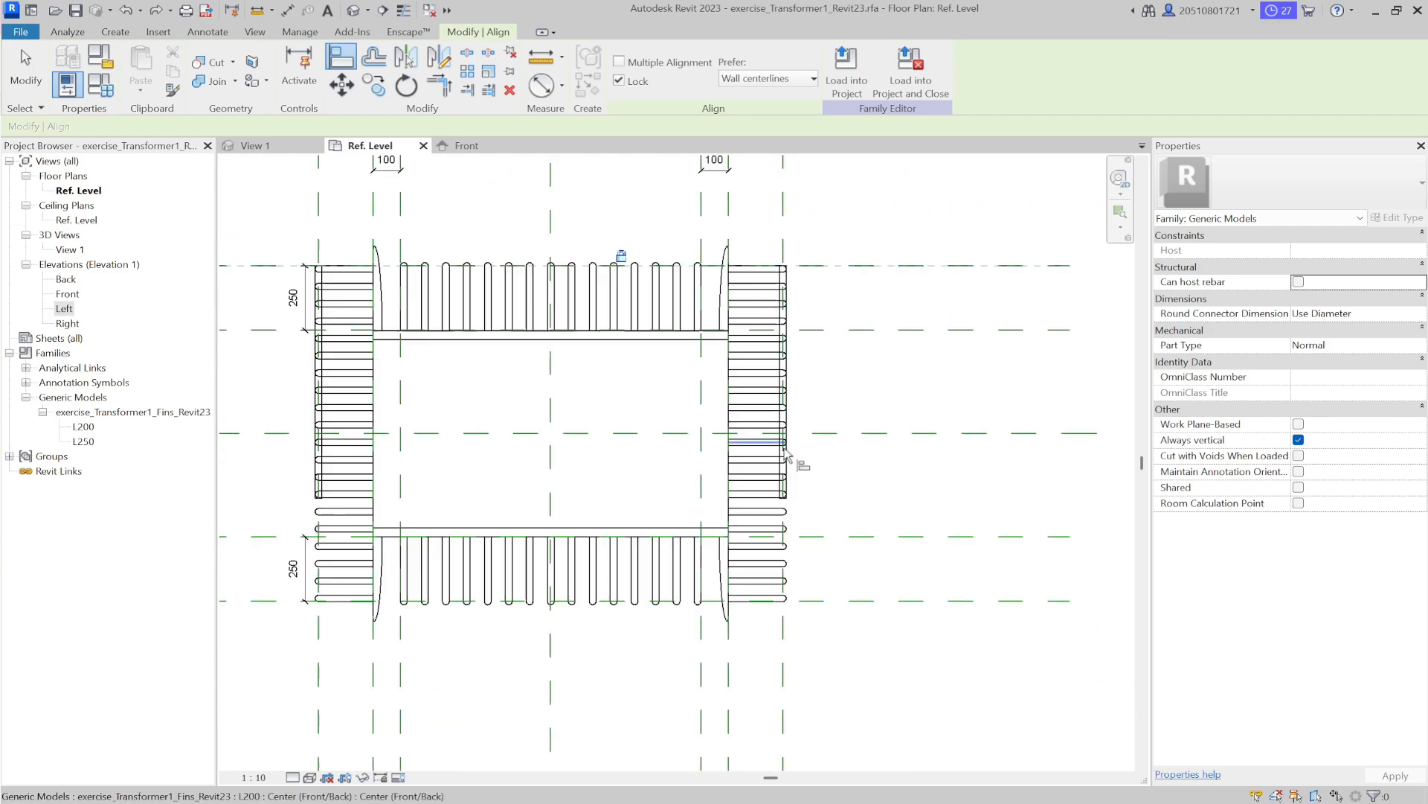
Align and lock the front ends of the side rods to the front fins' outer reference plane
left_click(832, 597)
scroll(794, 515, "up", 4)
left_click(777, 488)
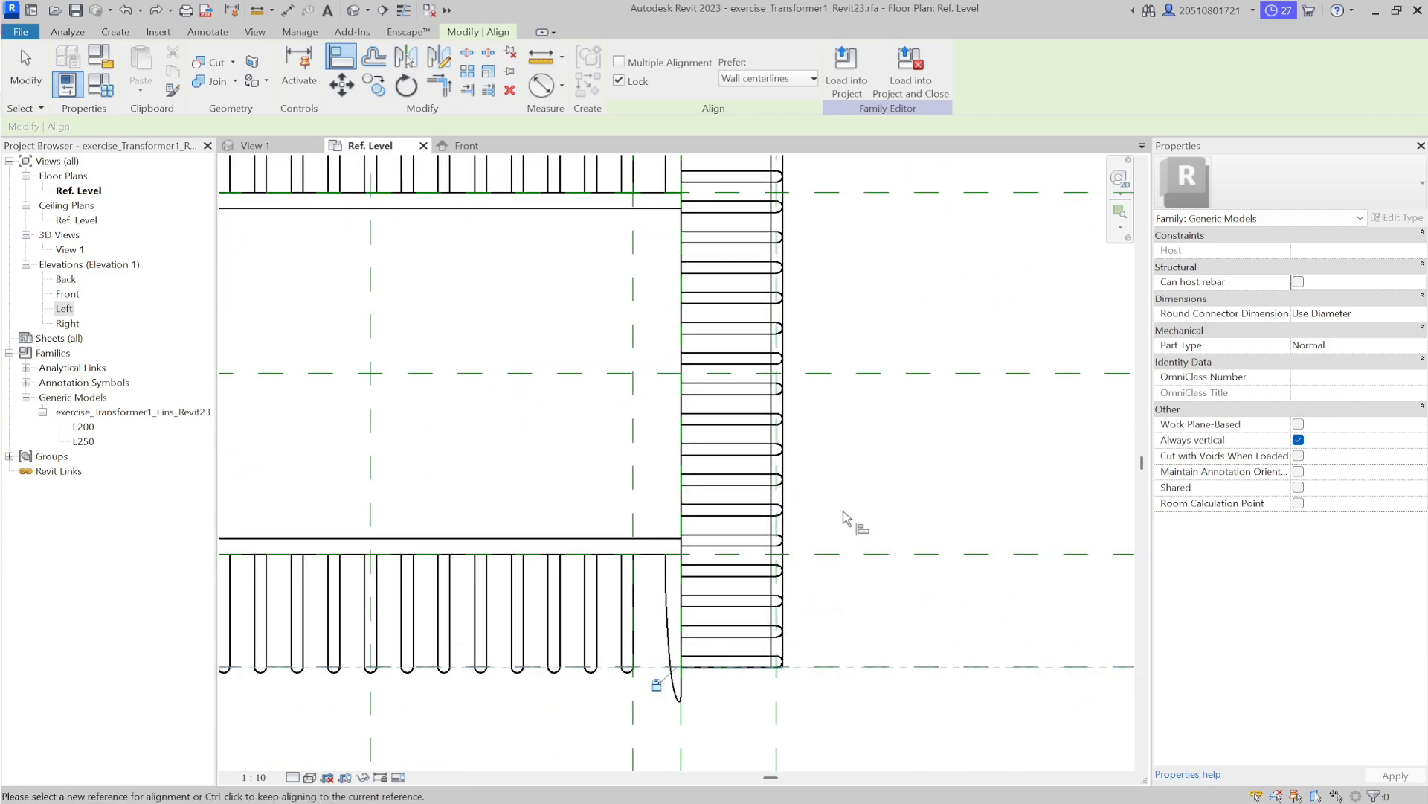
scroll(864, 572, "down", 5)
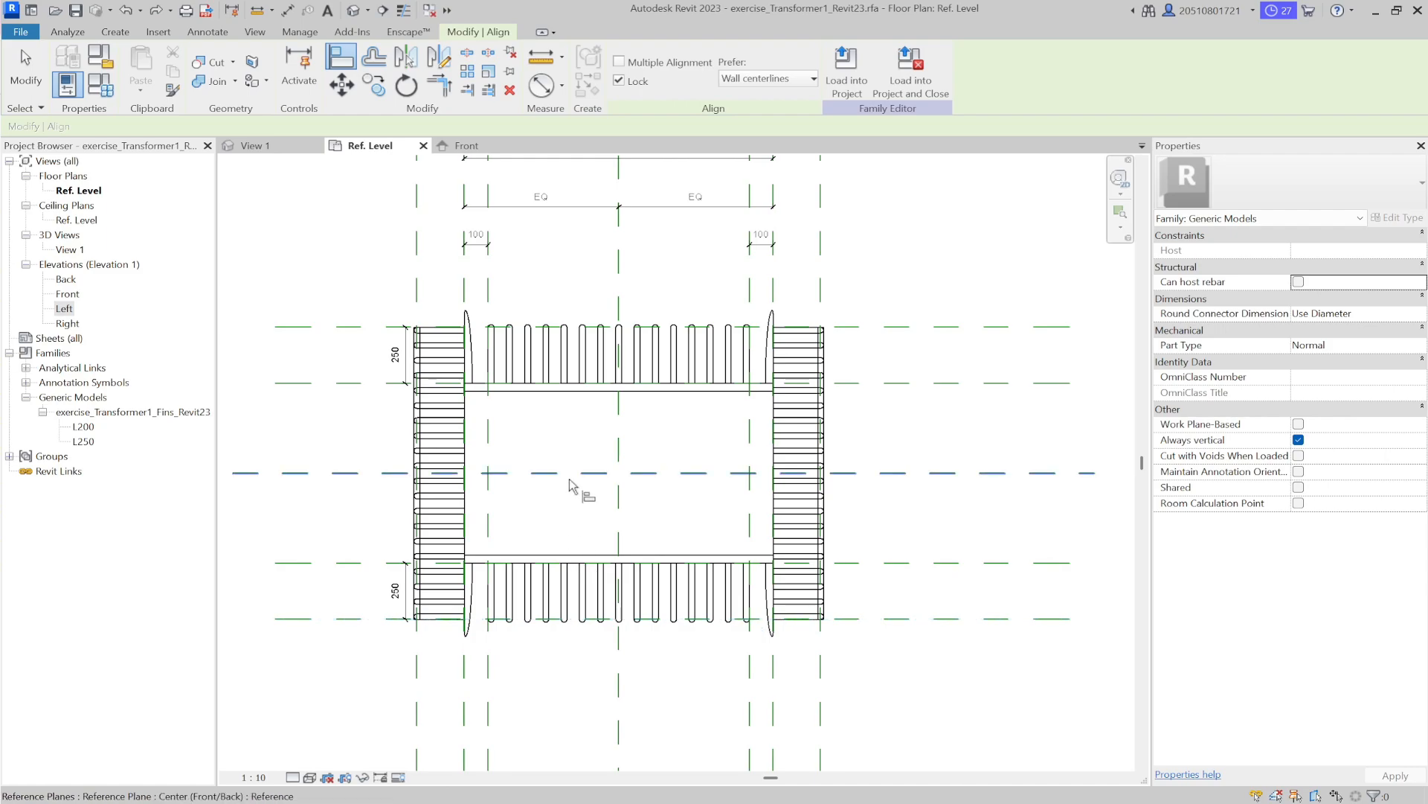
key("Escape")
key("Escape")
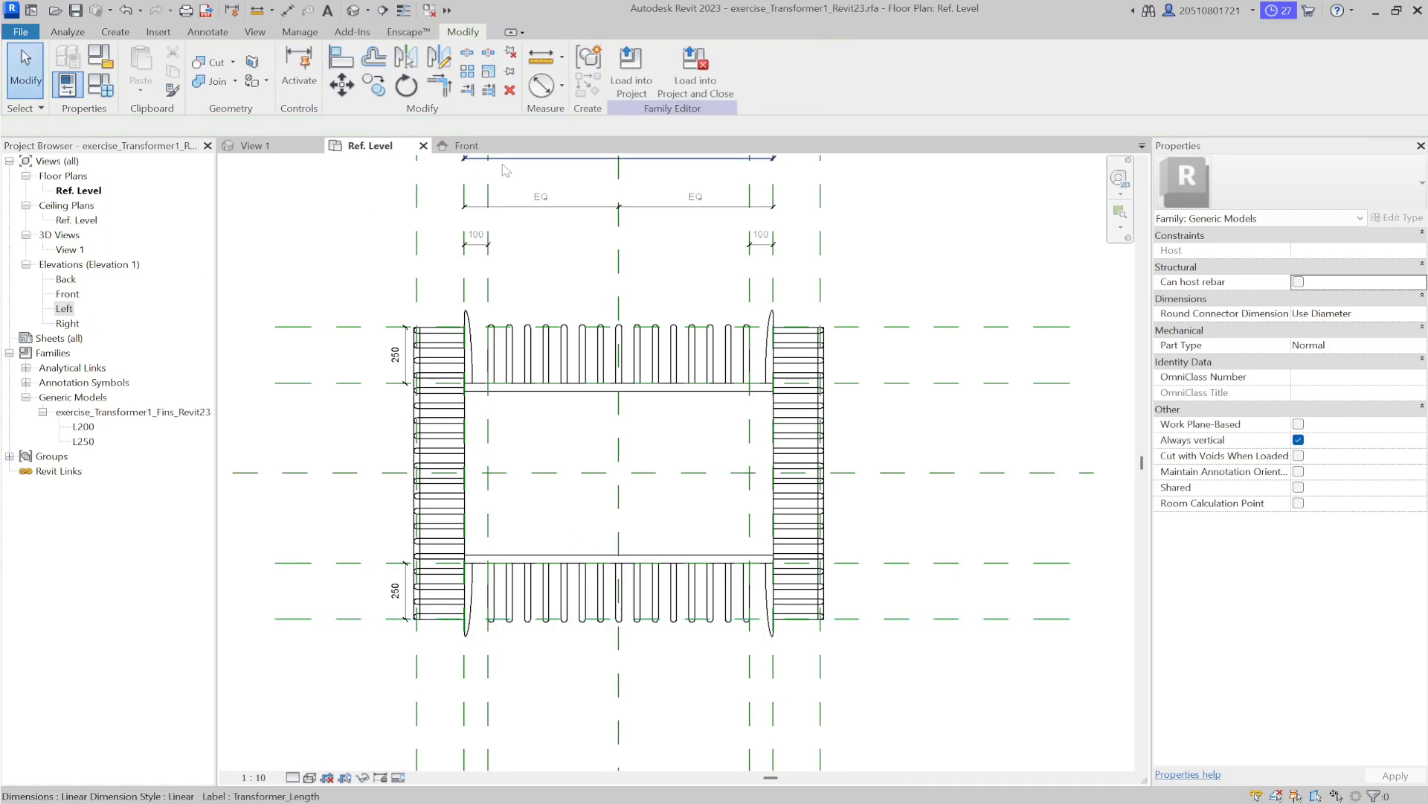
Extrude four 25 mm diameter circles from the Left elevation into rods spanning the front and back fin rows, then inspect them in 3D
left_click(483, 148)
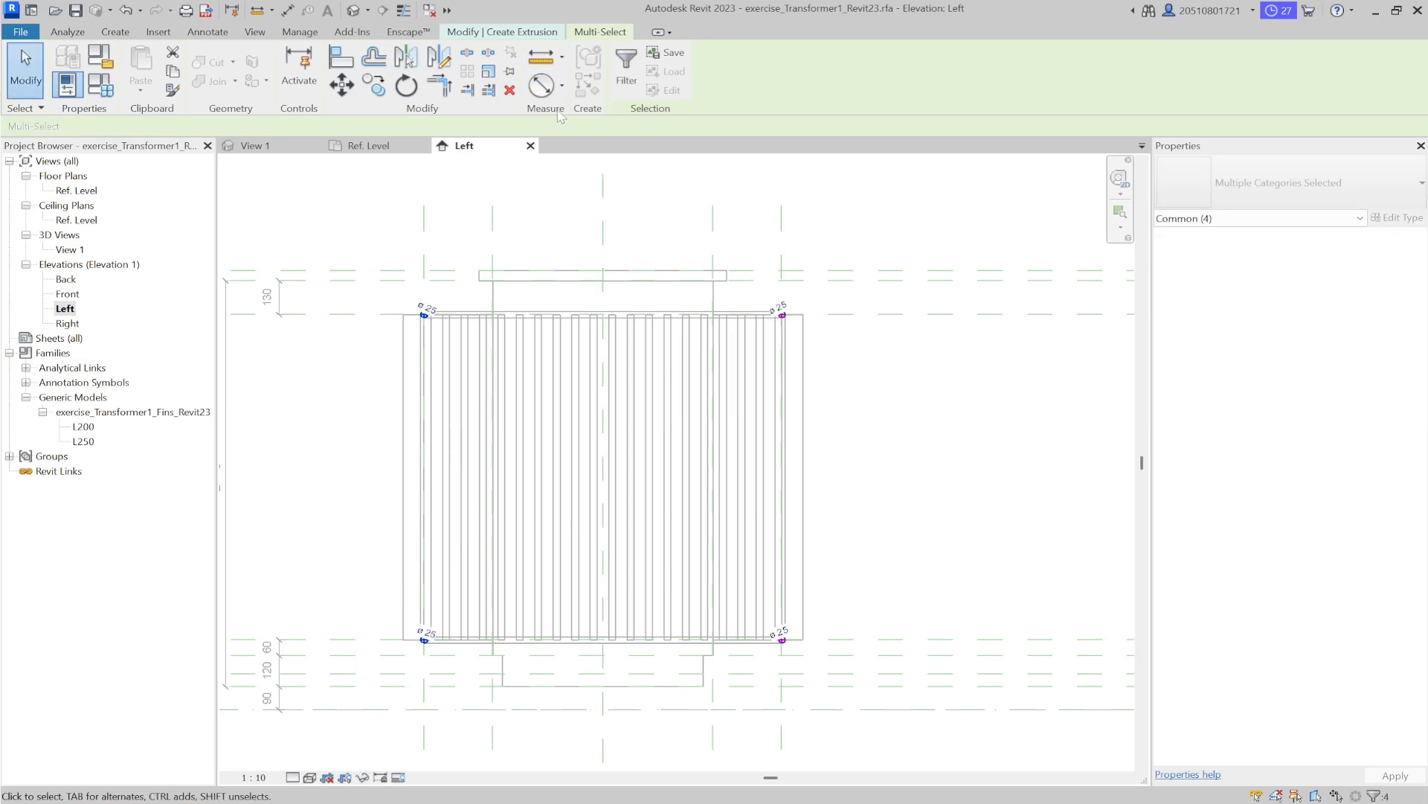
left_click(574, 221)
left_click(627, 82)
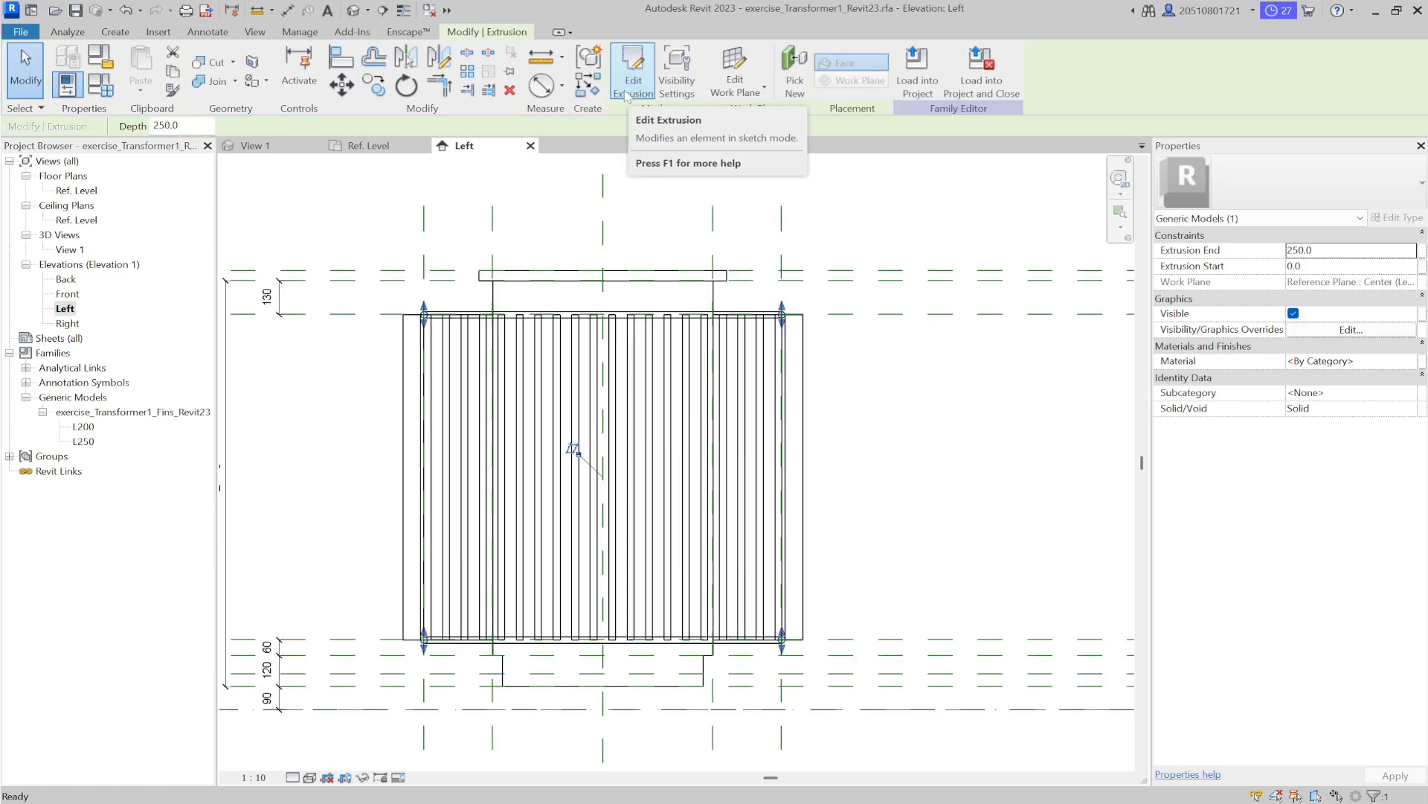
left_click(368, 145)
left_click(256, 145)
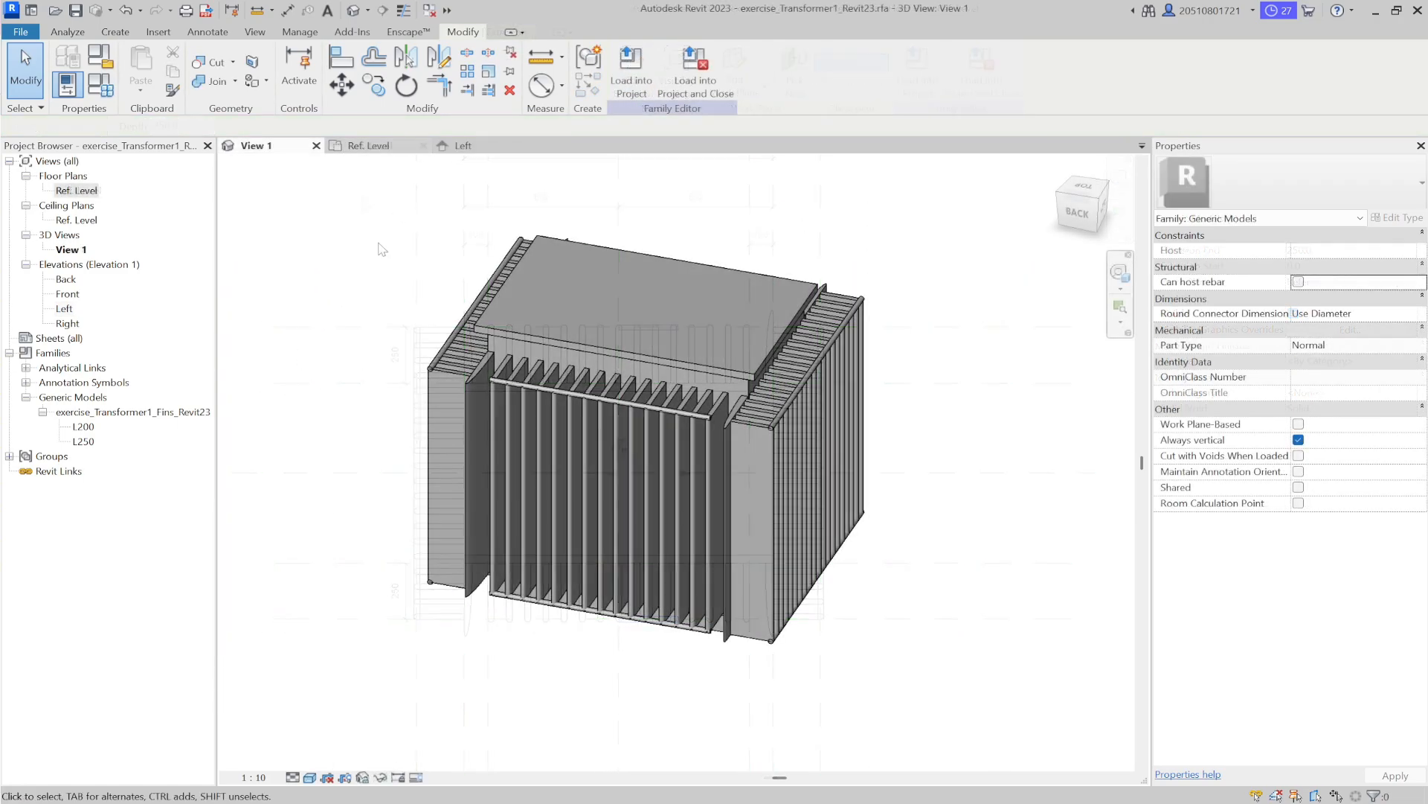
middle_click_drag(567, 486, 1078, 444, "shift")
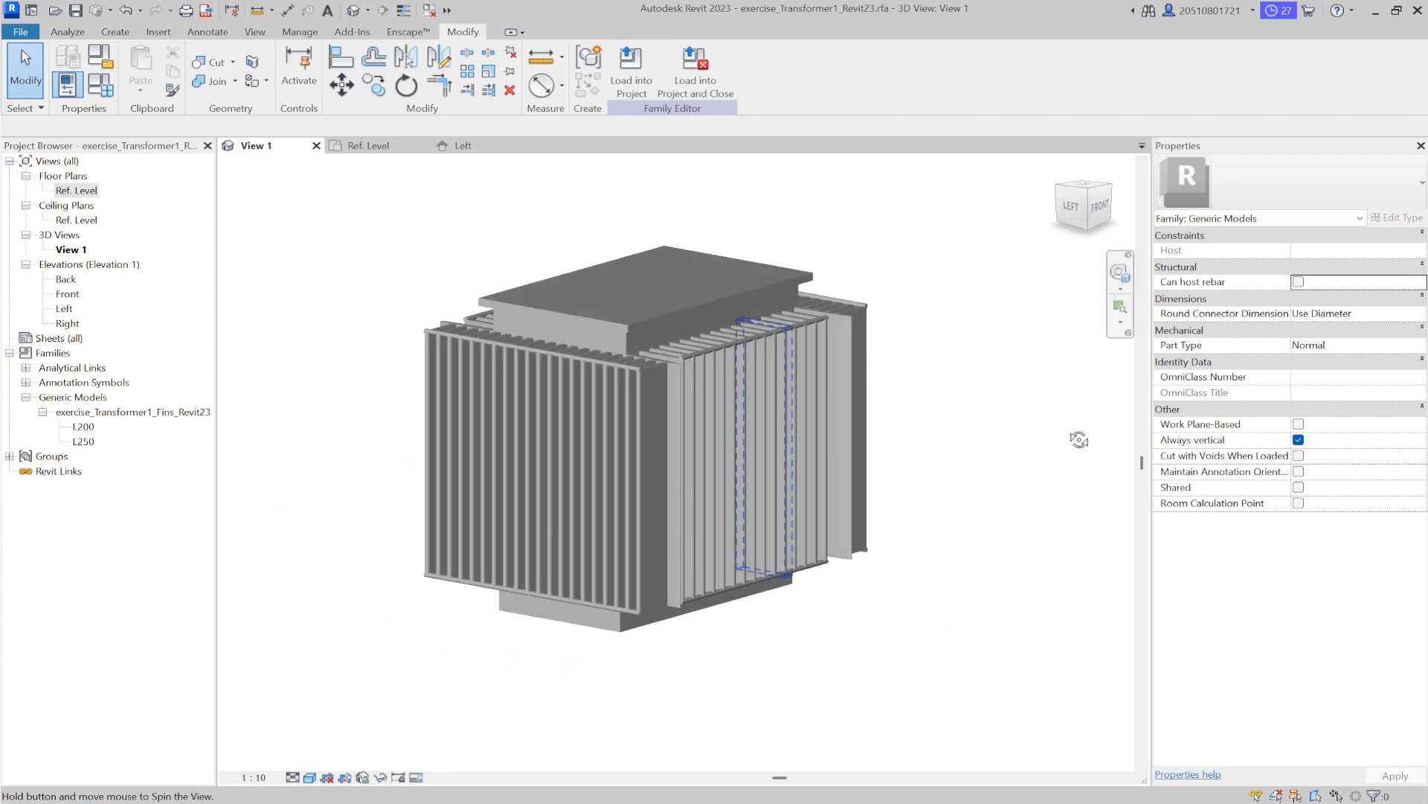
Load the EEQ_TRANSFORMER foundation, hanger, name, porcelain and short porcelain families from the Nest Family folder
left_click(158, 31)
left_click(720, 74)
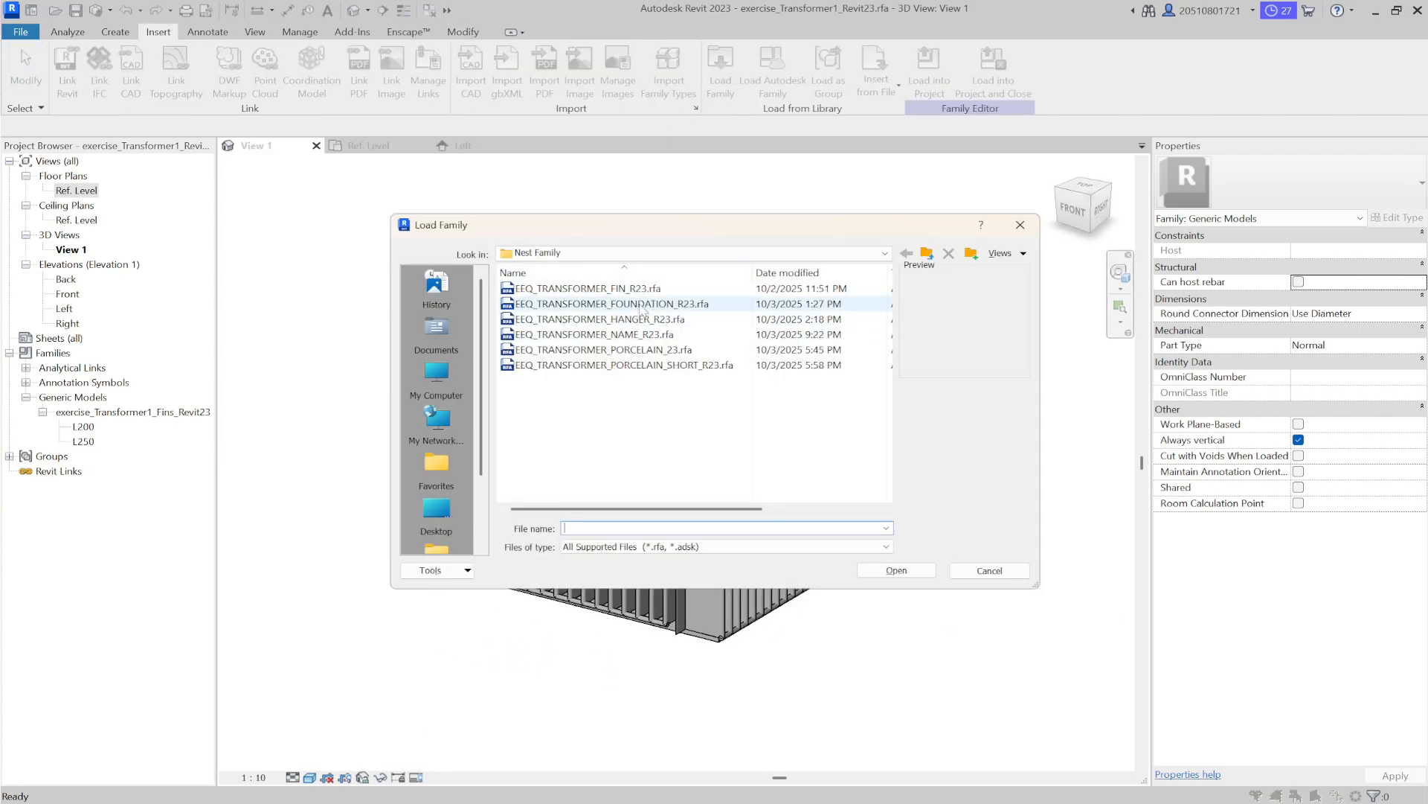
left_click(595, 304)
left_click(648, 365, "shift")
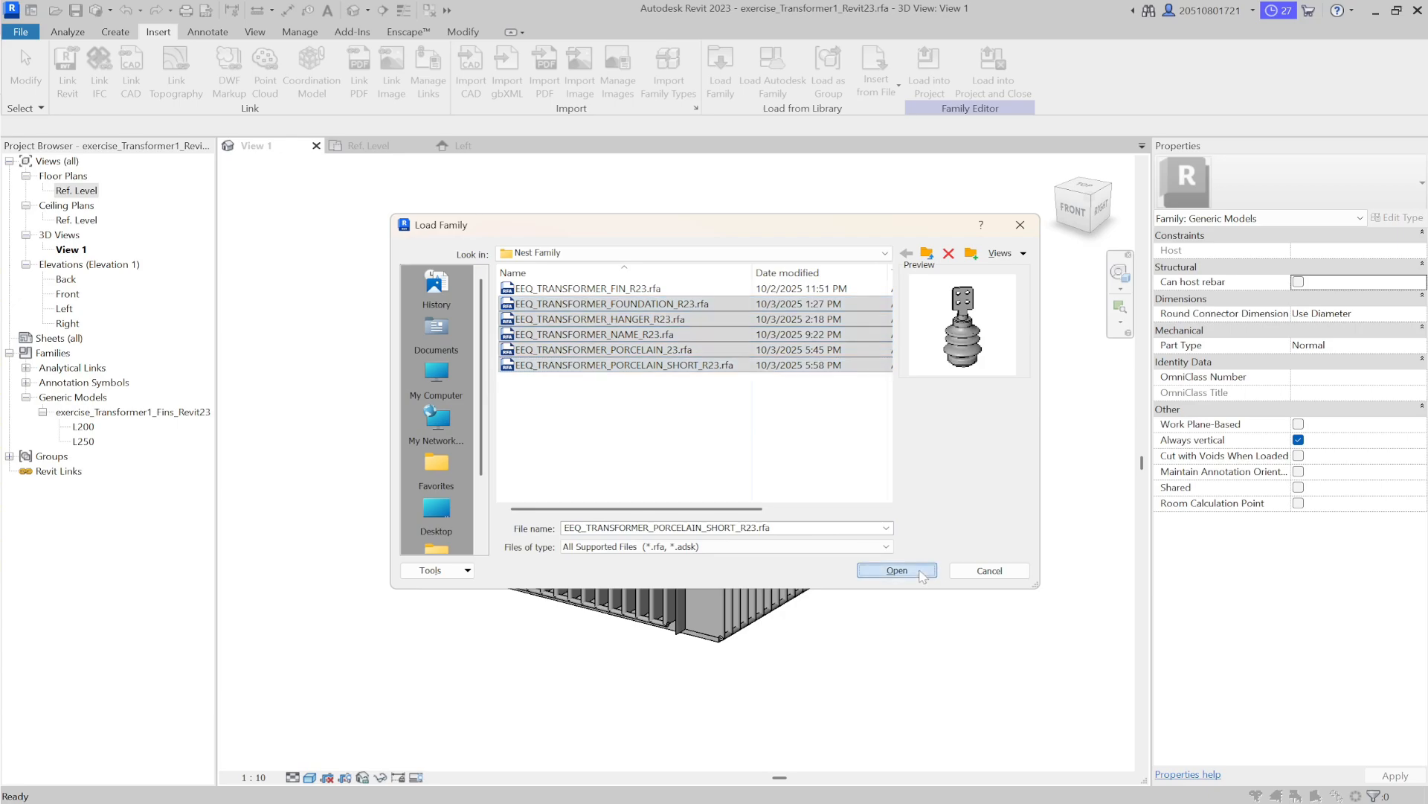
left_click(921, 571)
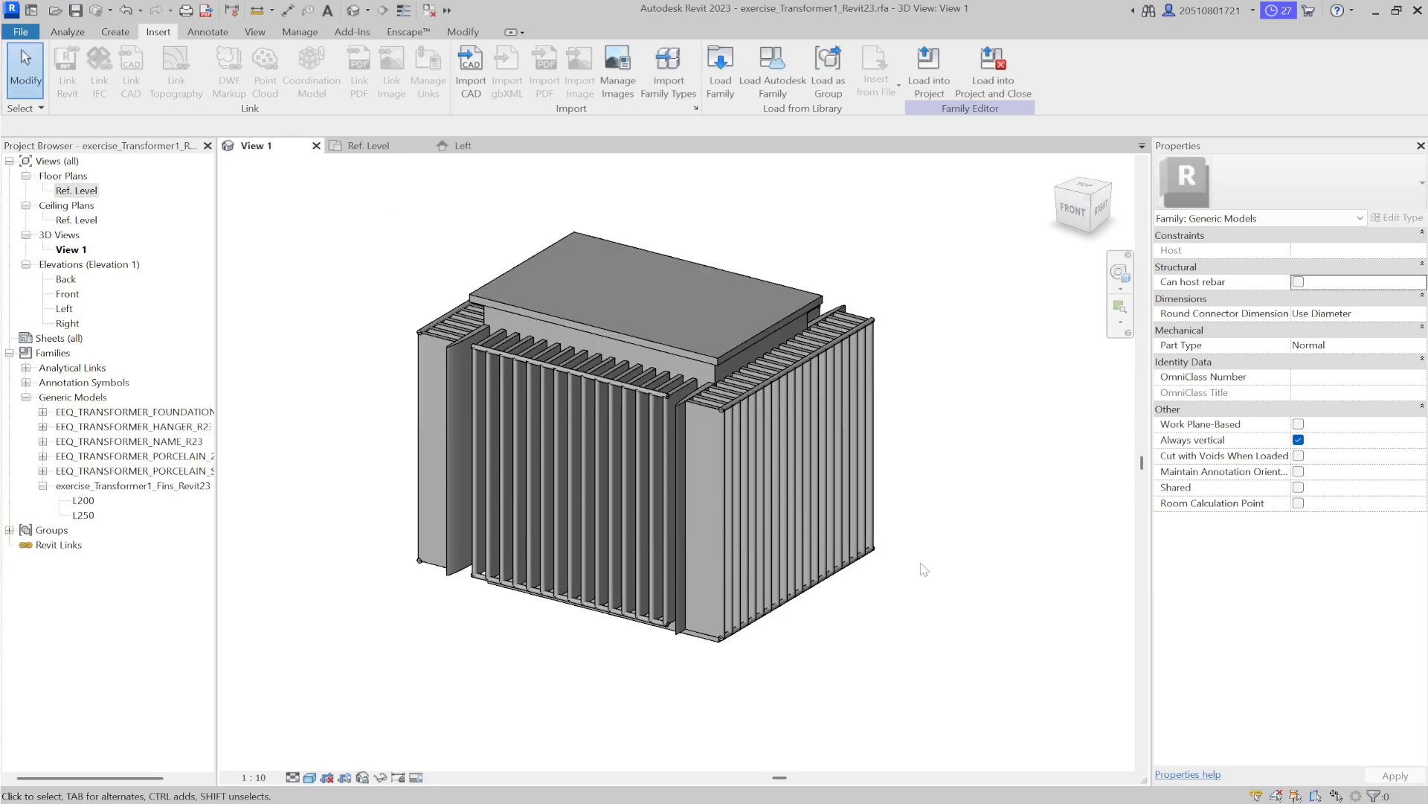